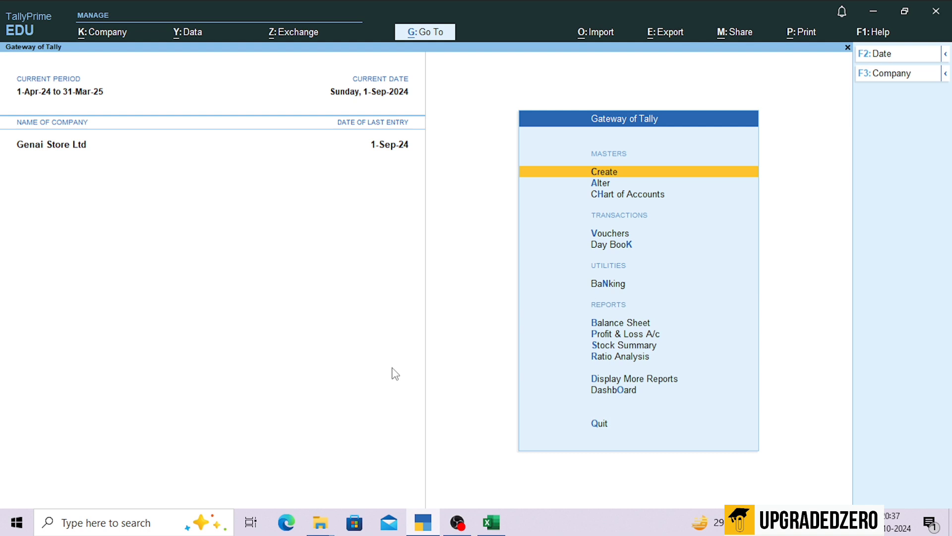
# Step: Switch to the Excel workbook and examine the SALES entry's date, customer, item, quantity and rate
pyautogui.click(491, 522)
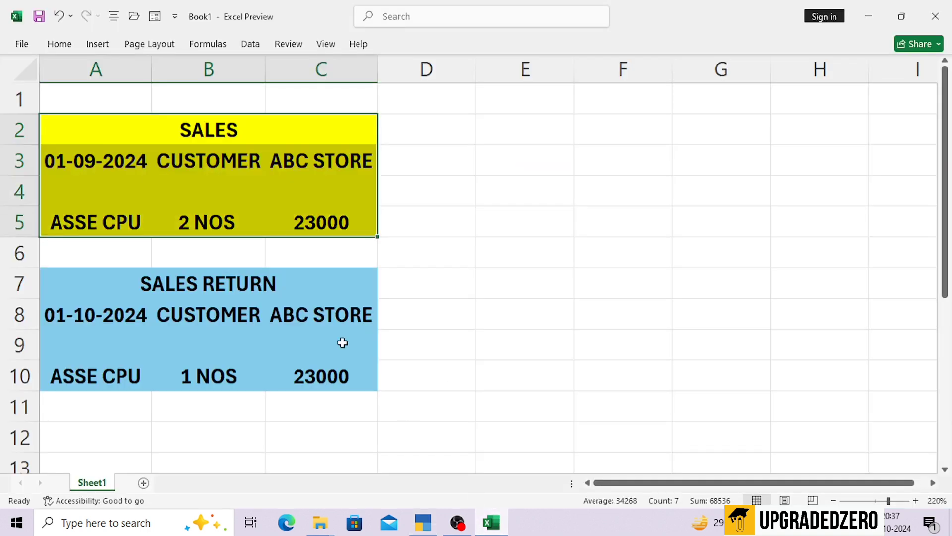
pyautogui.moveTo(246, 129); pyautogui.dragTo(248, 223)
pyautogui.click(54, 168)
pyautogui.click(218, 159)
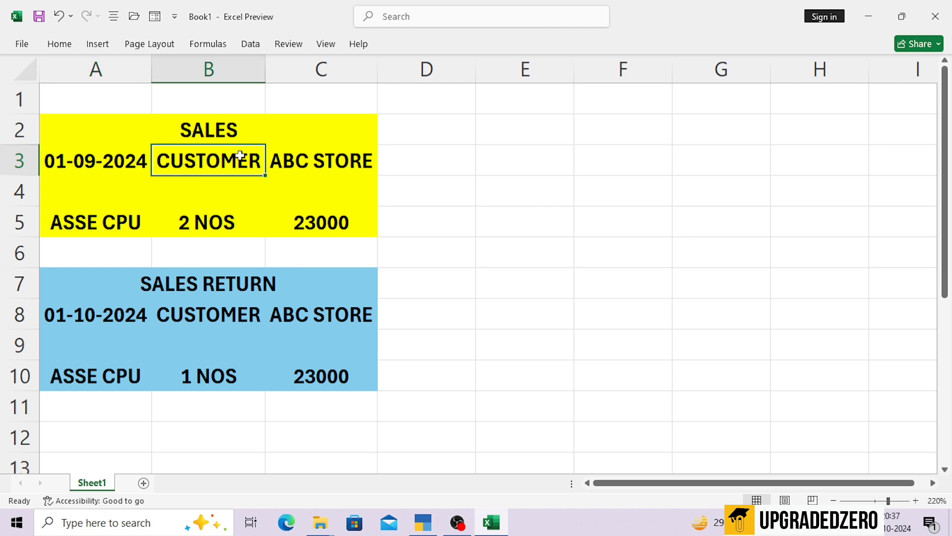
pyautogui.click(326, 155)
pyautogui.click(76, 220)
pyautogui.click(184, 221)
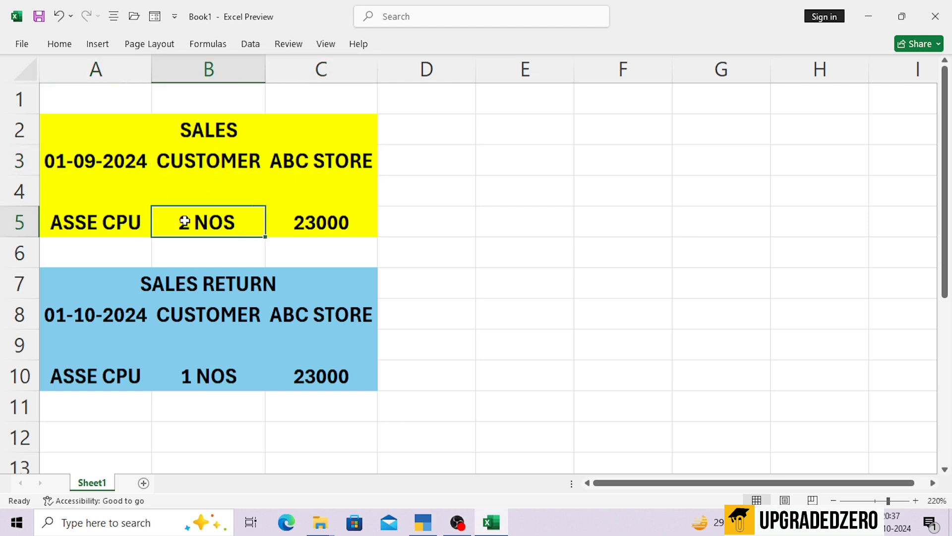
pyautogui.click(314, 221)
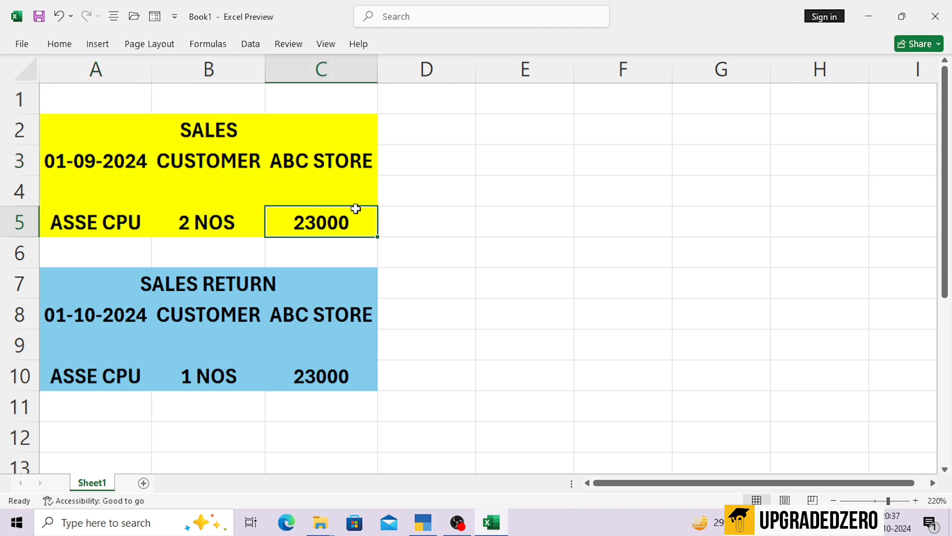
# Step: Compare the SALES and SALES RETURN blocks in the worksheet, checking the sale's quantity, rate and item again
pyautogui.hotkey('alt', 'Tab')
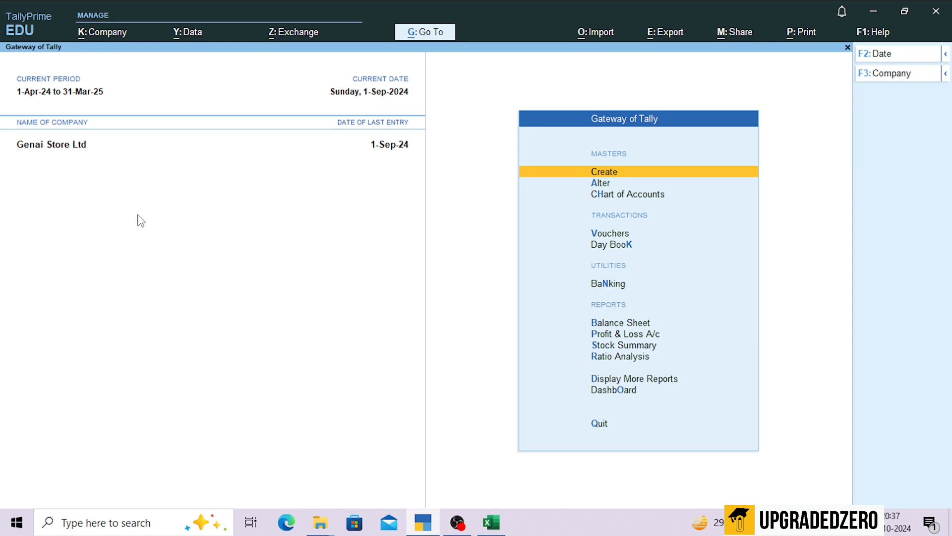
pyautogui.hotkey('alt', 'Tab')
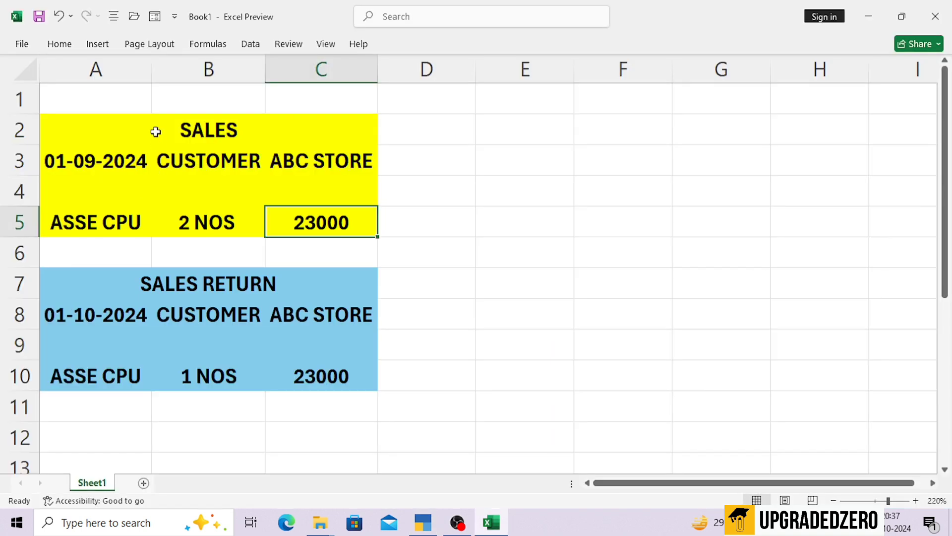
pyautogui.moveTo(153, 128); pyautogui.dragTo(155, 245)
pyautogui.moveTo(114, 277); pyautogui.dragTo(119, 377)
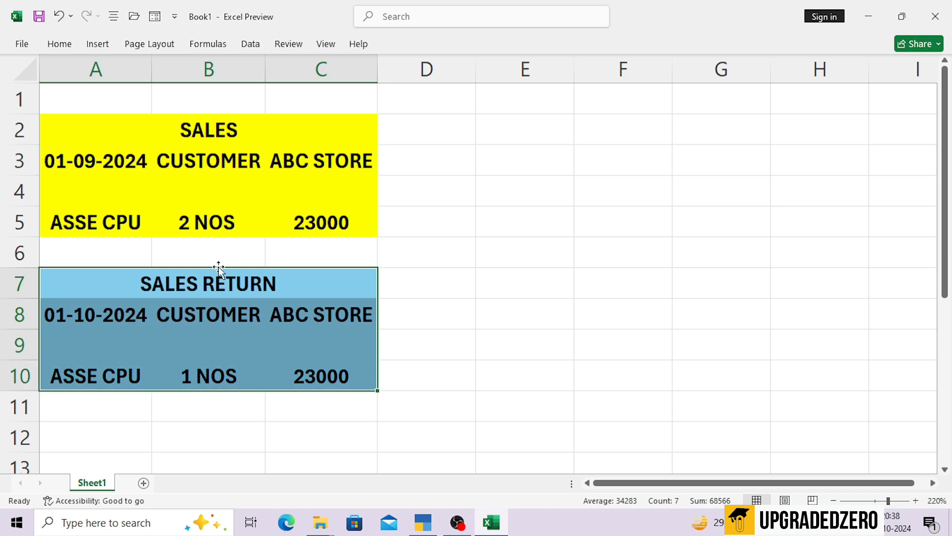
pyautogui.moveTo(127, 134); pyautogui.dragTo(204, 212)
pyautogui.click(245, 222)
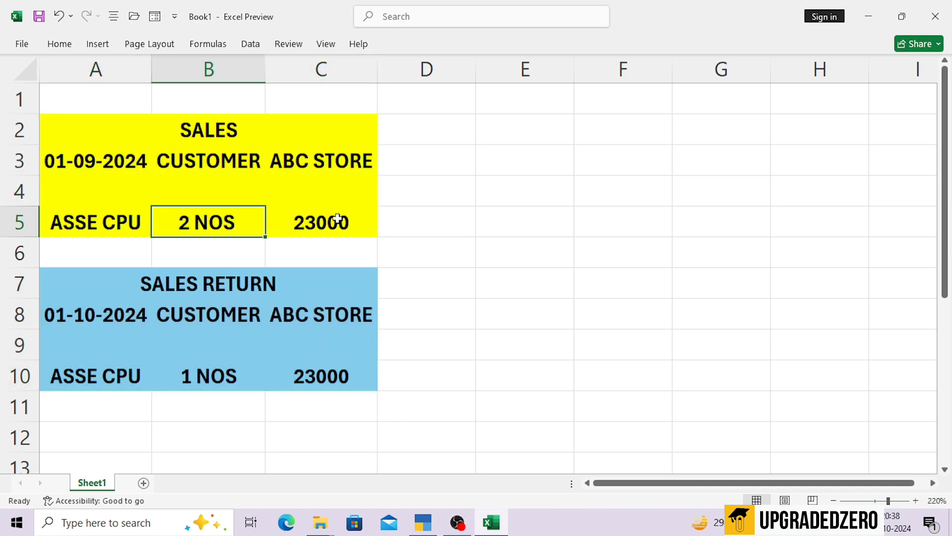
pyautogui.click(336, 219)
pyautogui.click(60, 230)
# Step: Switch to TallyPrime and open the Inventory Books reports
pyautogui.hotkey('alt', 'Tab')
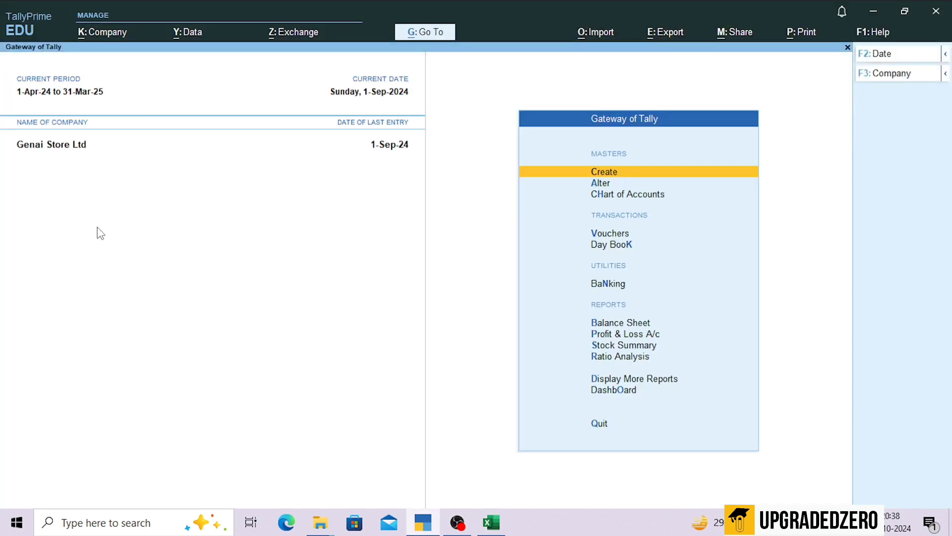
pyautogui.press('d')
pyautogui.press('Down')
pyautogui.press('Down')
pyautogui.press('Down')
pyautogui.press('Down')
pyautogui.press('Down')
pyautogui.press('Down')
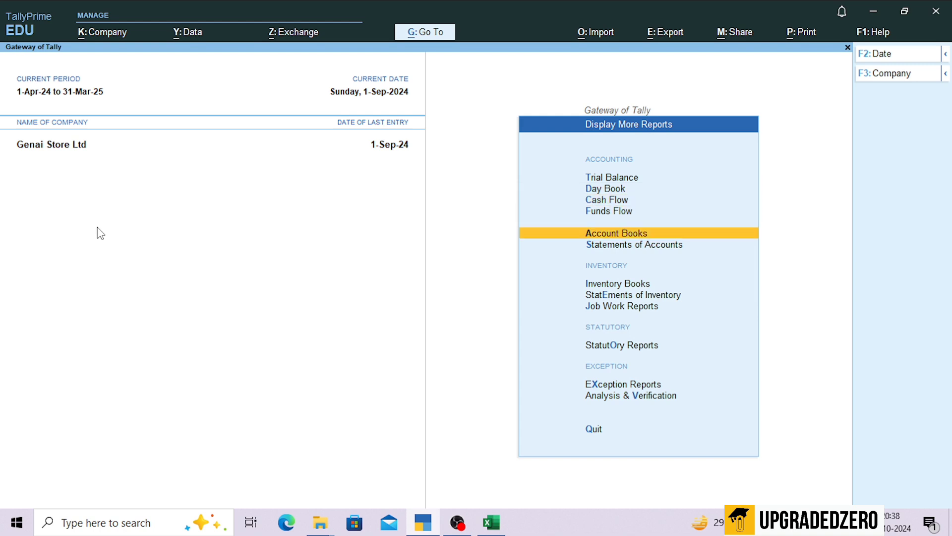
pyautogui.press('Return')
# Step: View the Stock Group Summary for the Primary group and check the Assembled Computer stock
pyautogui.press('Down')
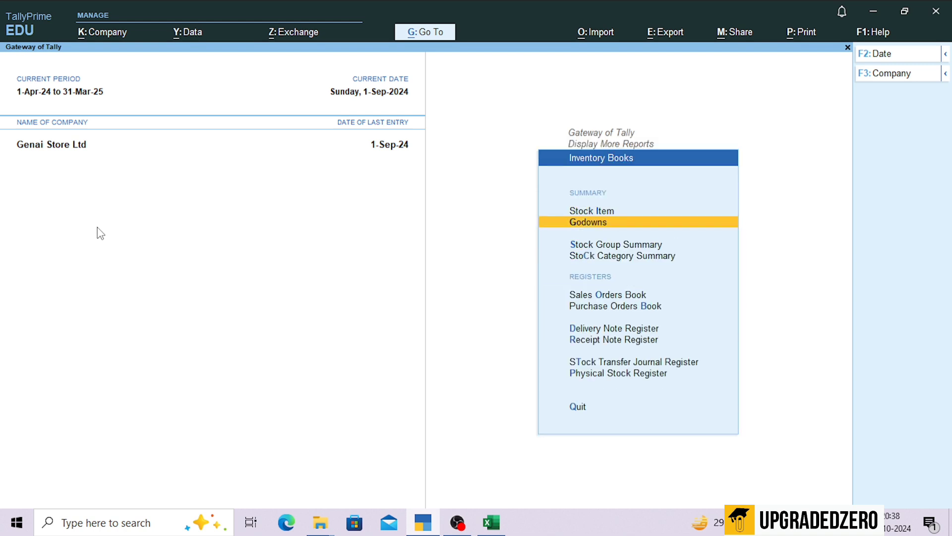
pyautogui.press('Up')
pyautogui.press('Down')
pyautogui.press('Down')
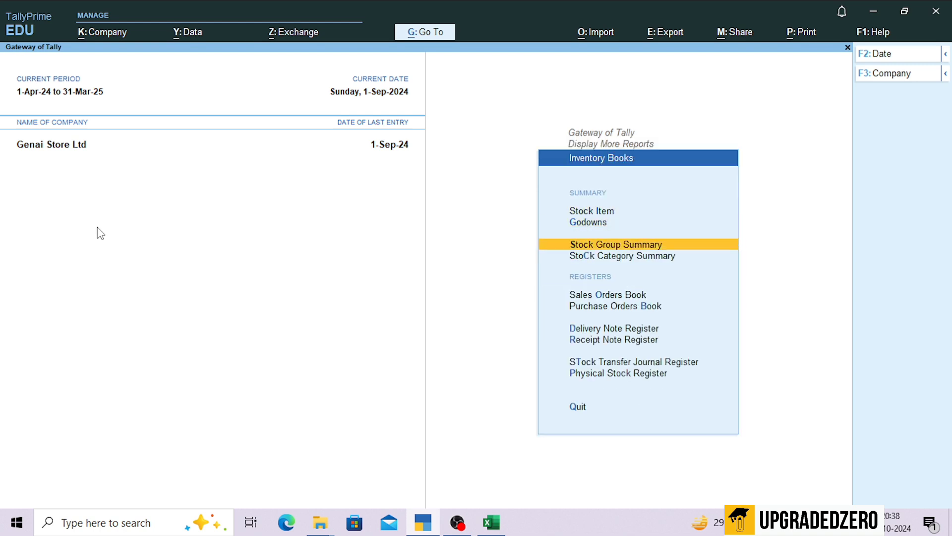
pyautogui.press('Return')
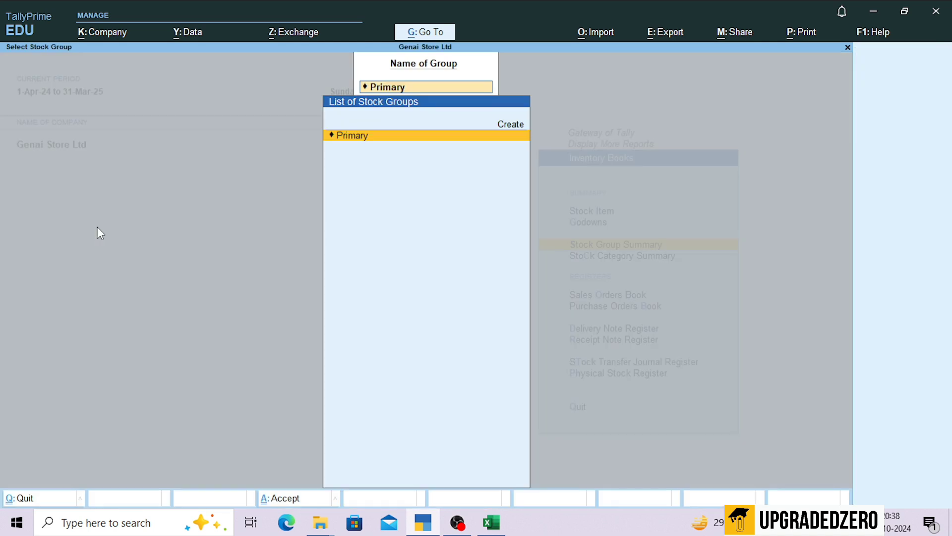
pyautogui.press('Return')
pyautogui.press('Down')
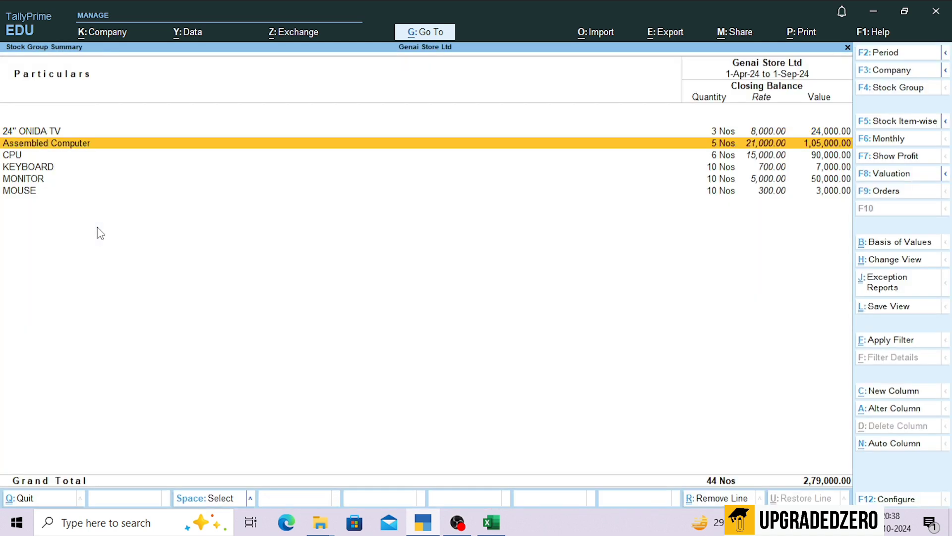
pyautogui.press('Escape')
pyautogui.press('Escape')
# Step: Check the Godown Summary for WAREHOUS - A and return to the Gateway of Tally
pyautogui.press('Up')
pyautogui.press('Return')
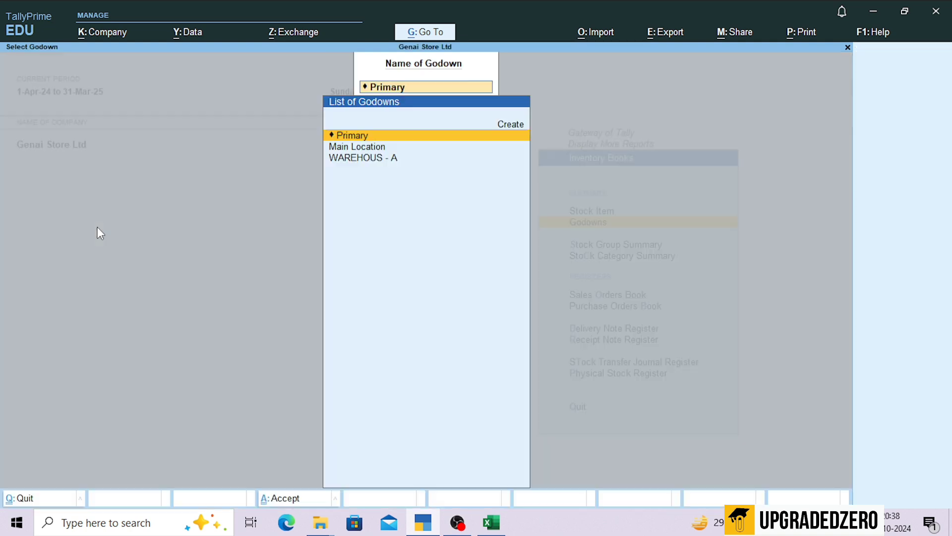
pyautogui.press('Down')
pyautogui.press('Down')
pyautogui.press('Return')
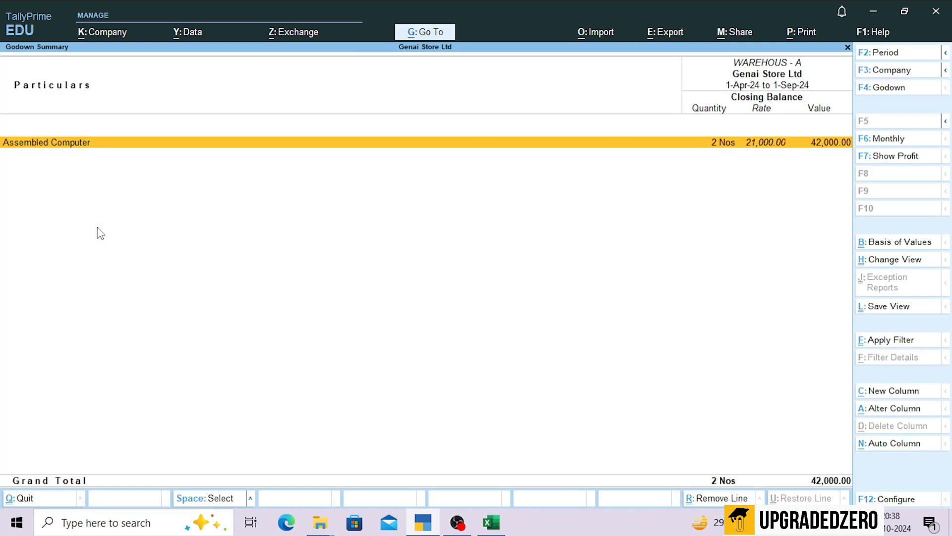
pyautogui.press('Escape')
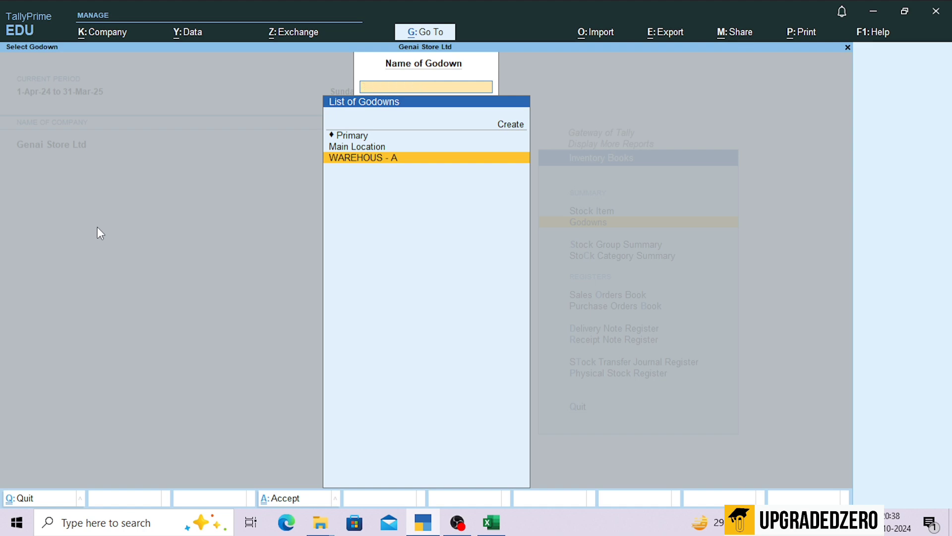
pyautogui.press('Escape')
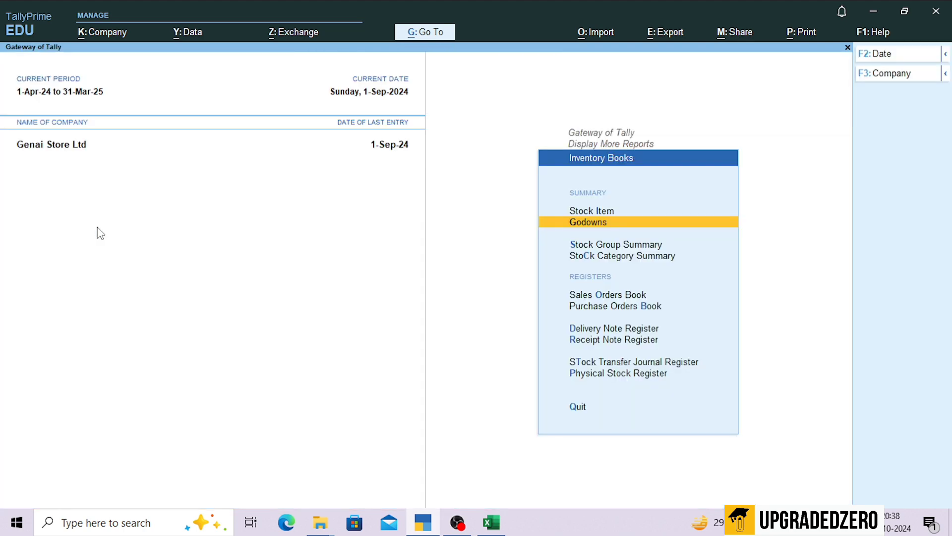
pyautogui.press('Escape')
pyautogui.press('Escape')
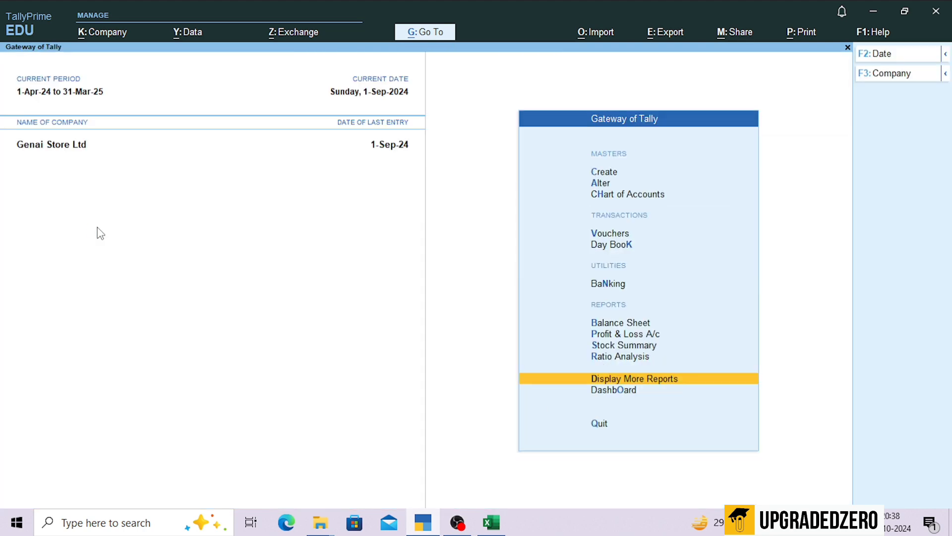
# Step: Start a sales voucher for ABC STORE with the default dispatch and party details and the Local Sales @ 18% ledger
pyautogui.press('v')
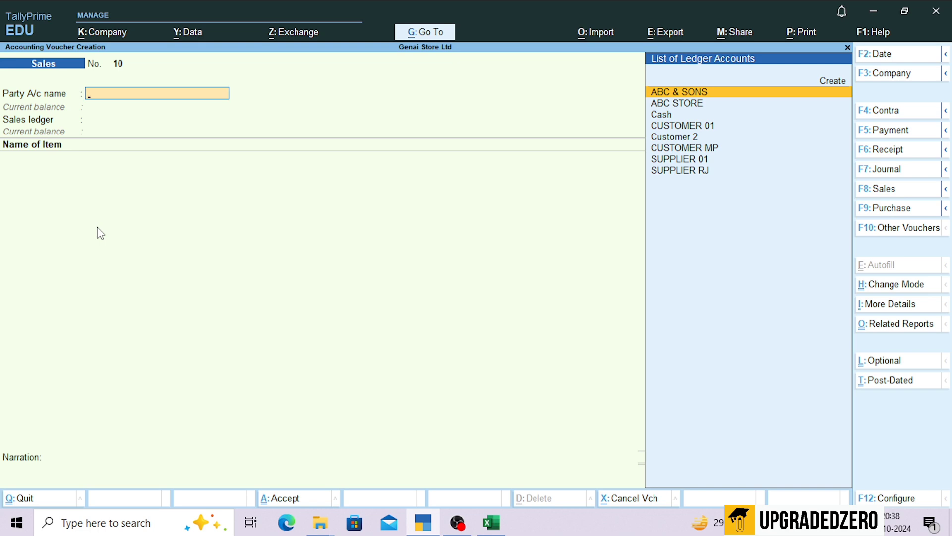
pyautogui.press('Down')
pyautogui.press('Return')
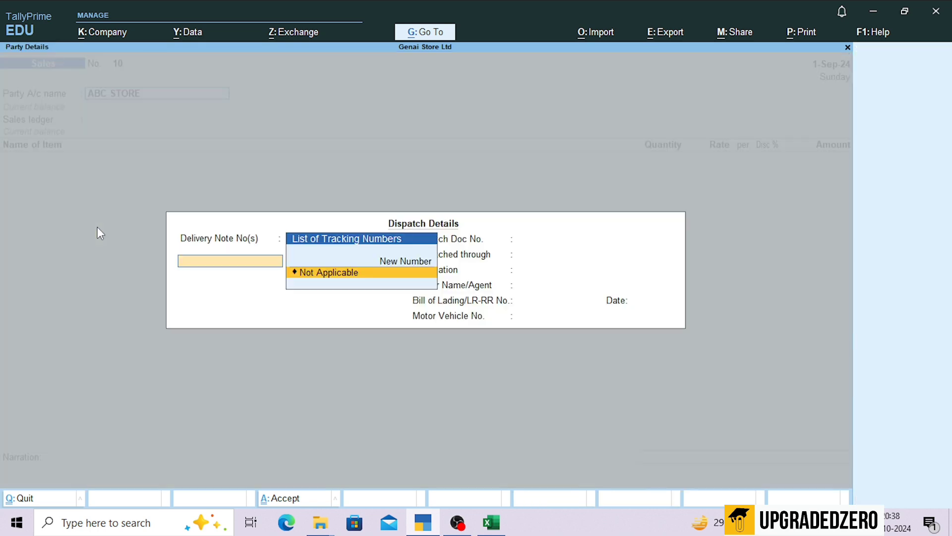
pyautogui.hotkey('ctrl', 'a')
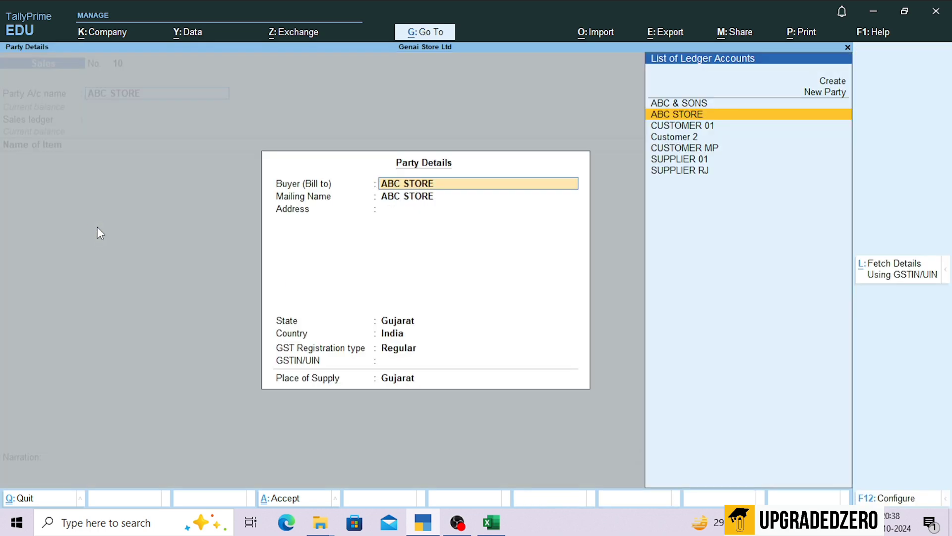
pyautogui.hotkey('ctrl', 'a')
pyautogui.press('Down')
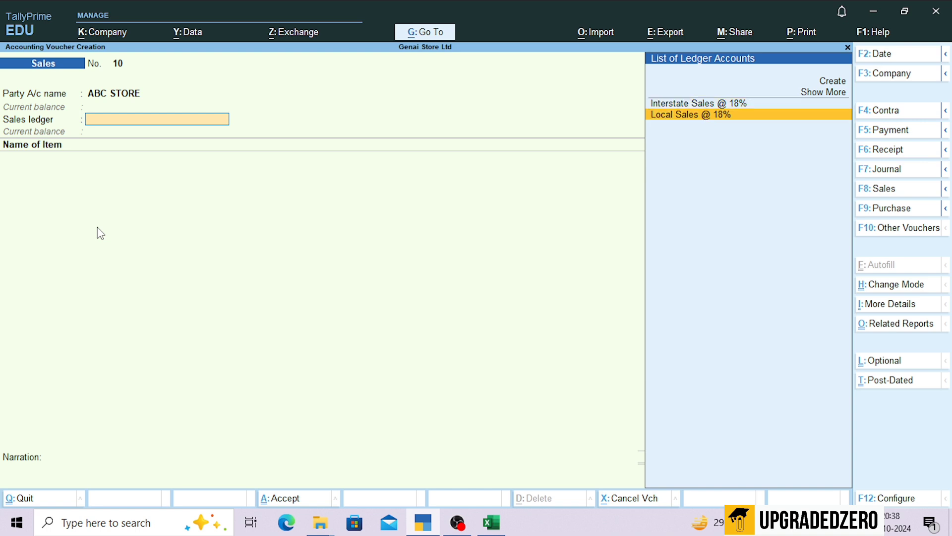
pyautogui.press('Return')
# Step: Add the Assembled Computer item to the voucher, allocating 2 Nos from WAREHOUS - A at a rate of 23,000
pyautogui.write('A')
pyautogui.press('Return')
pyautogui.press('Return')
pyautogui.press('Return')
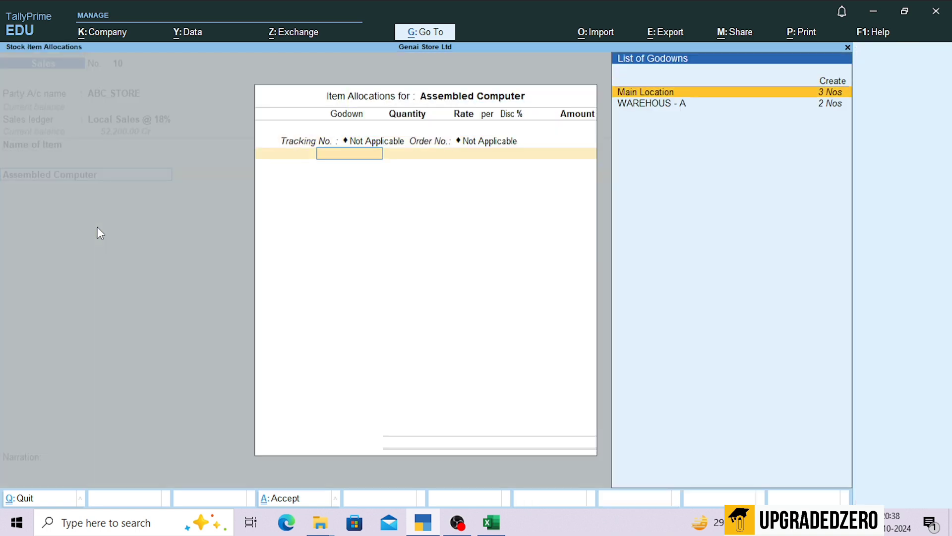
pyautogui.press('Down')
pyautogui.press('Return')
pyautogui.write('2')
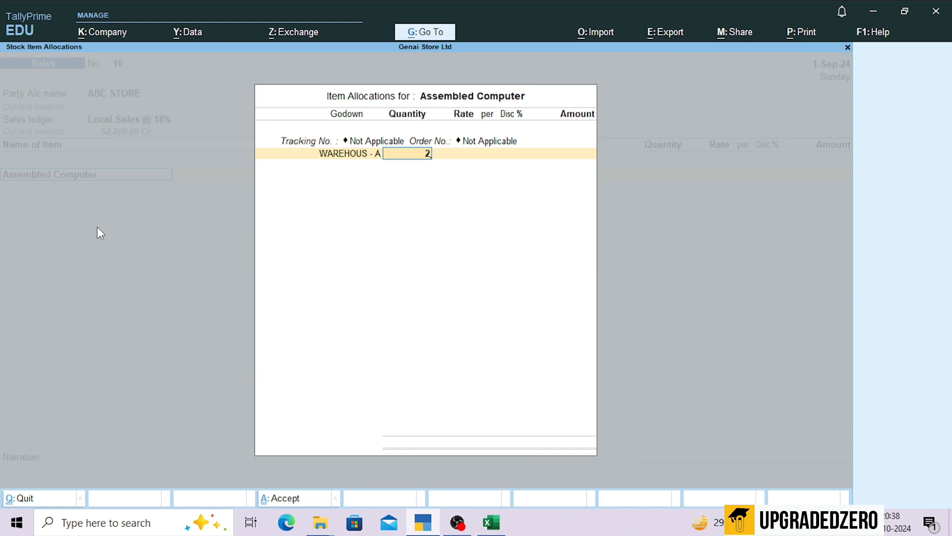
pyautogui.press('Return')
pyautogui.write('23000')
pyautogui.press('Return')
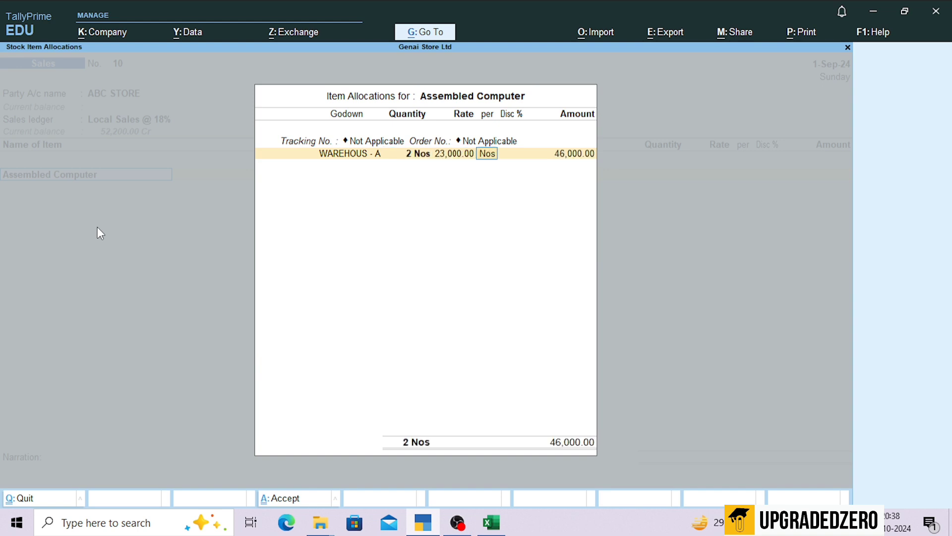
pyautogui.press('Return')
pyautogui.press('Return')
pyautogui.press('Return')
pyautogui.press('Return')
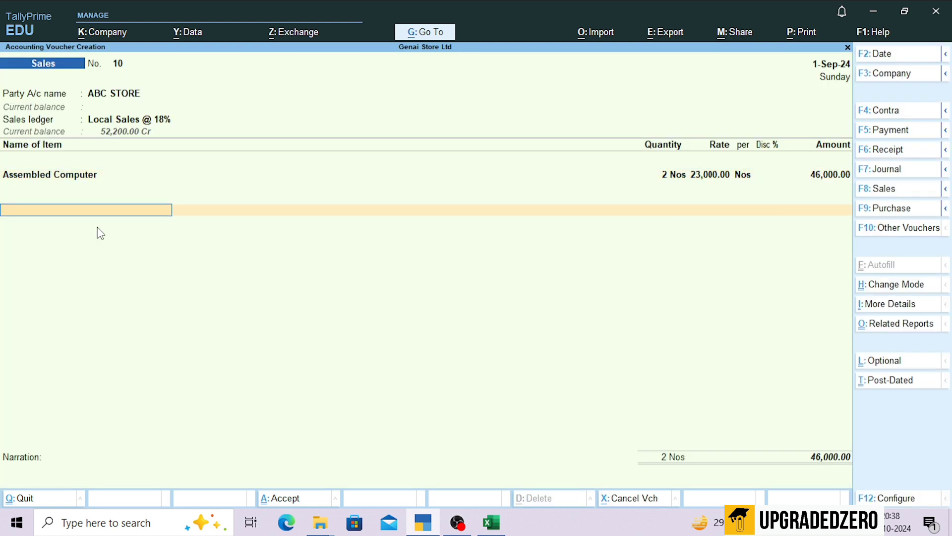
# Step: Add the Output CGST @ 9% and Output SGST @ 9% tax ledgers below the item
pyautogui.write('CG')
pyautogui.press('Down')
pyautogui.press('Return')
pyautogui.press('Return')
pyautogui.write('SGS')
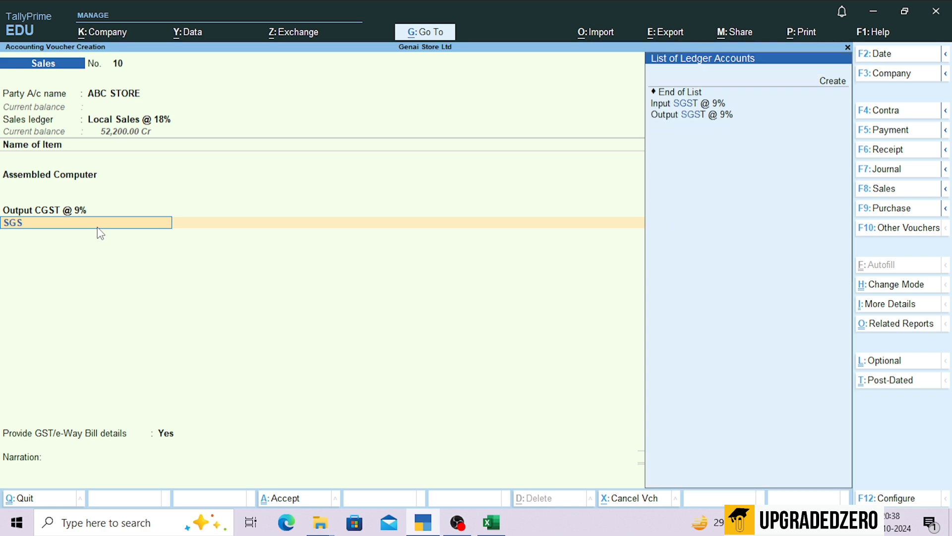
pyautogui.press('Down')
pyautogui.press('Return')
pyautogui.press('Return')
pyautogui.press('Return')
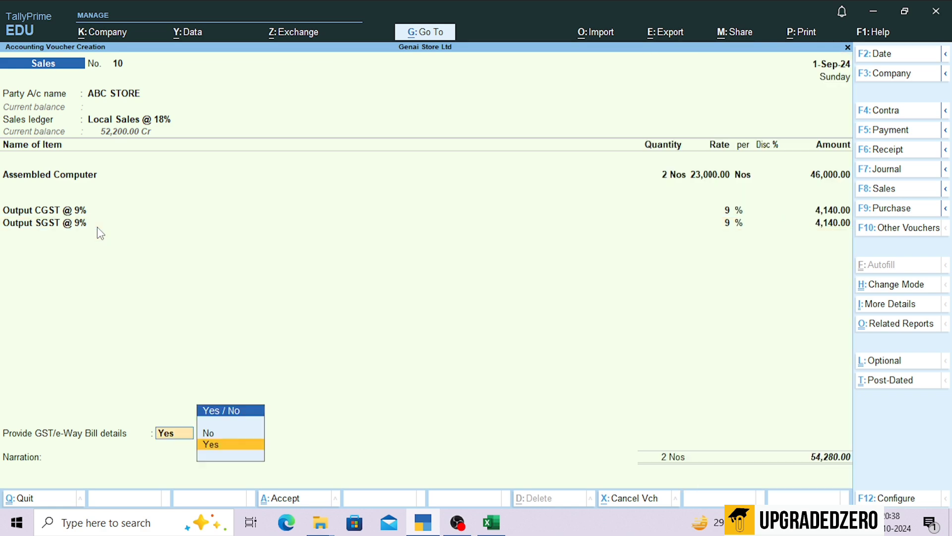
# Step: Set Provide GST/e-Way Bill details to No and allocate the full bill amount to New Ref 10
pyautogui.press('Down')
pyautogui.press('Return')
pyautogui.press('Return')
pyautogui.press('Return')
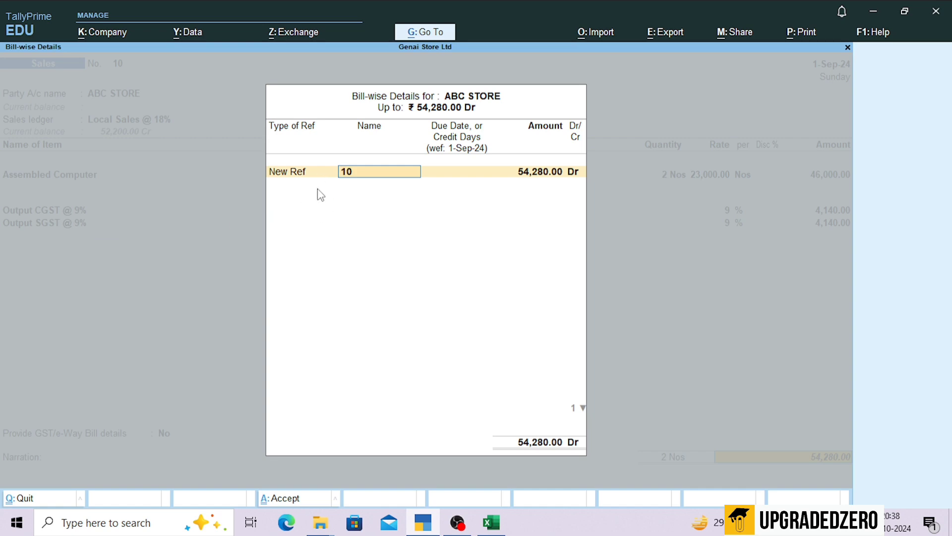
pyautogui.press('Return')
pyautogui.press('Return')
pyautogui.press('Return')
pyautogui.press('Return')
pyautogui.press('Return')
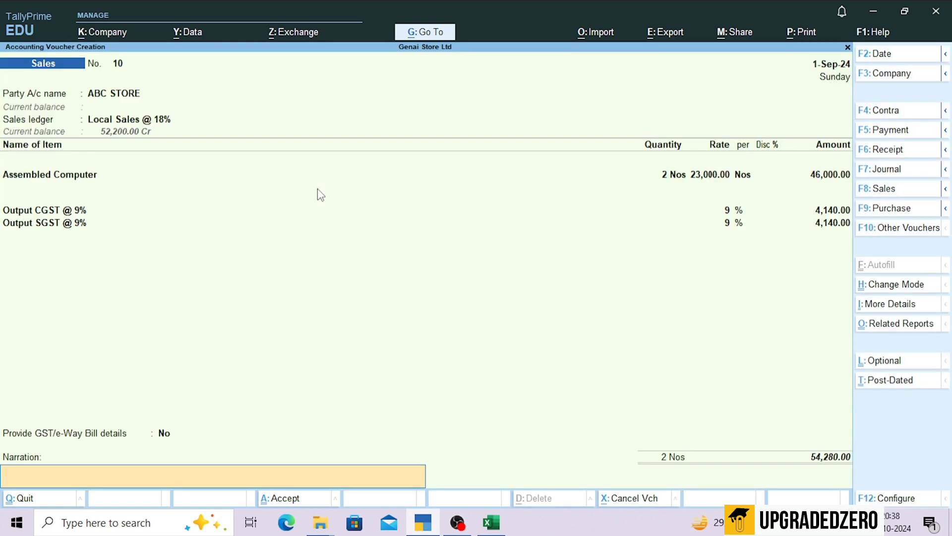
# Step: Leave the narration blank and save the ABC STORE sales voucher
pyautogui.press('Return')
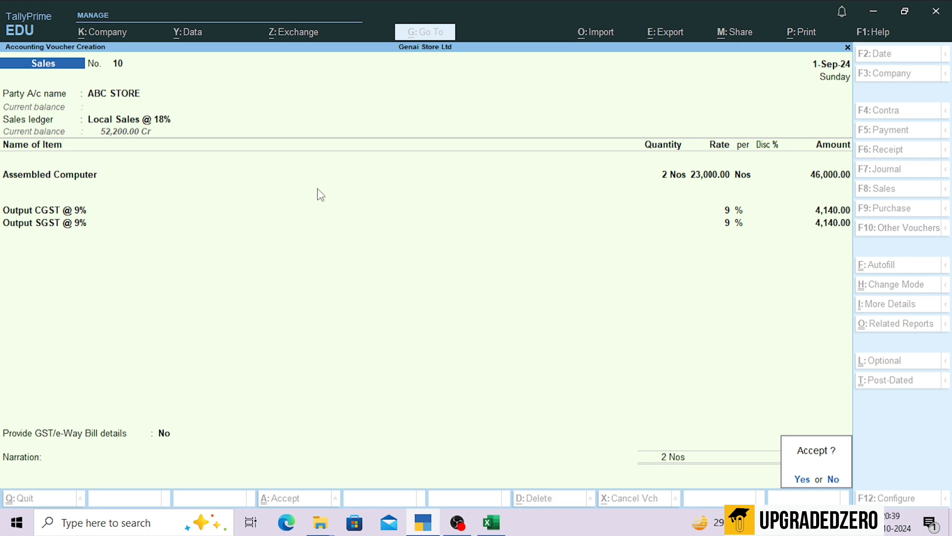
pyautogui.press('Return')
pyautogui.press('n')
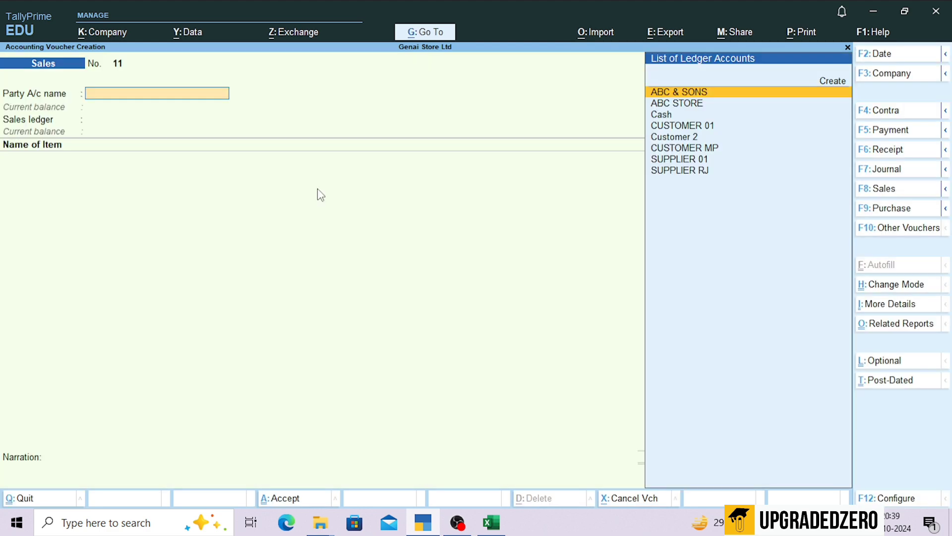
# Step: Leave voucher creation and open the Day Book to review the recorded sale
pyautogui.press('Escape')
pyautogui.press('d')
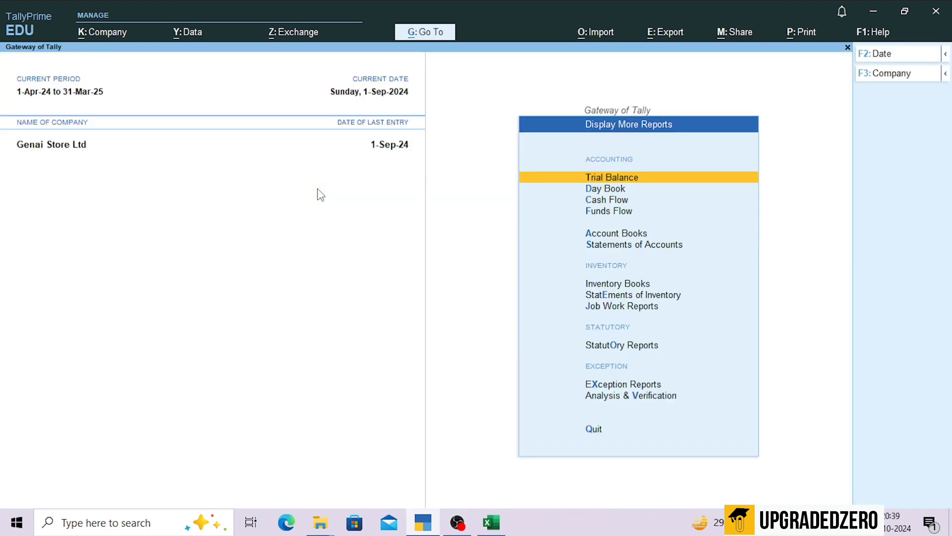
pyautogui.press('d')
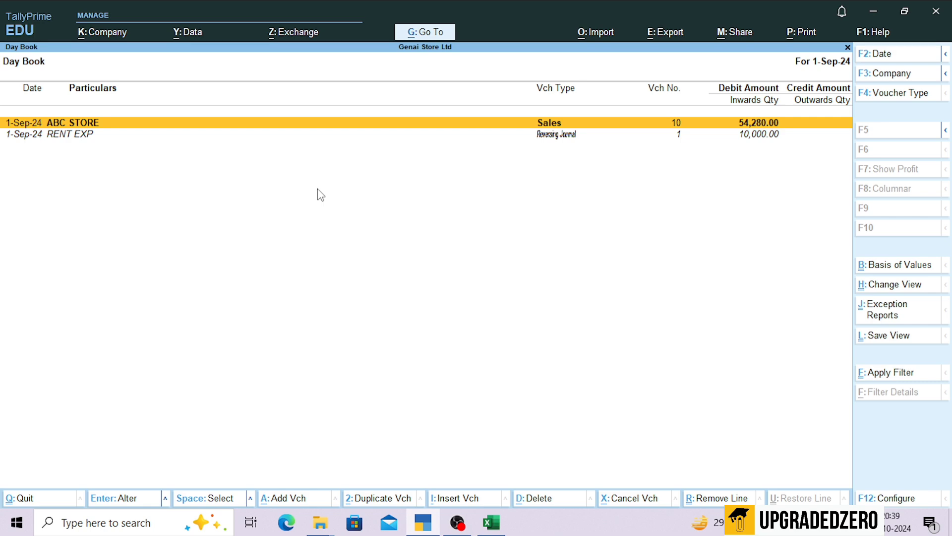
# Step: Open the ABC STORE sales voucher from the Day Book, check it, and leave without altering it
pyautogui.press('Return')
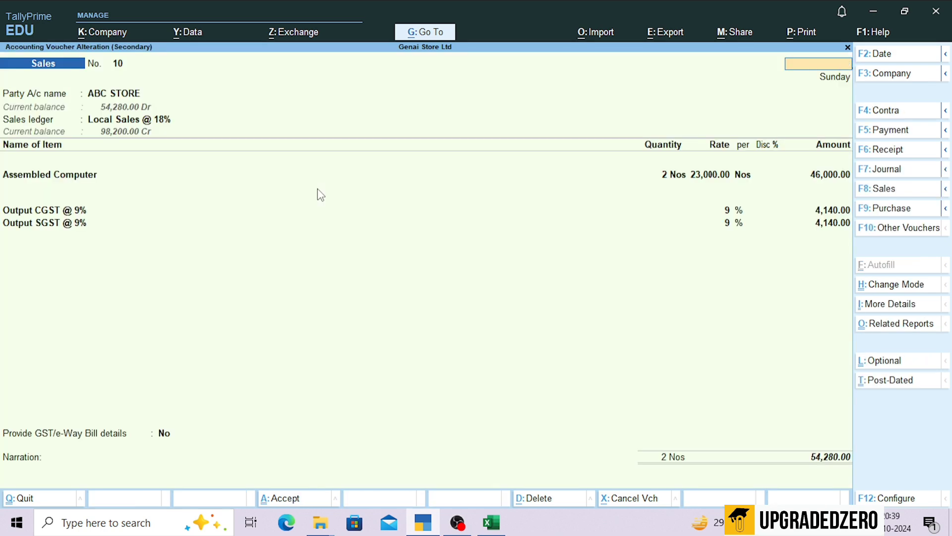
pyautogui.press('Escape')
pyautogui.press('y')
pyautogui.press('Escape')
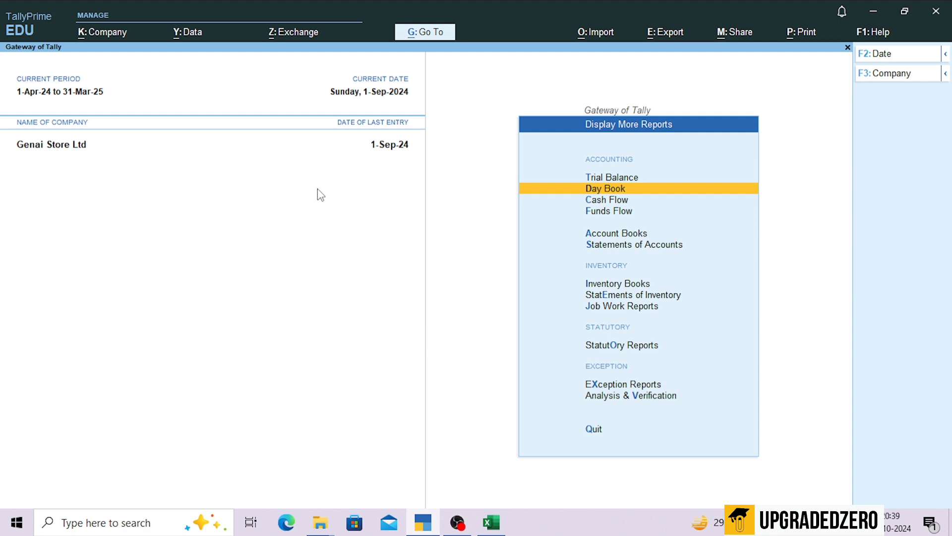
# Step: Review the ledger vouchers of ABC STORE in the account books, then leave the ledger report
pyautogui.press('Escape')
pyautogui.press('d')
pyautogui.press('a')
pyautogui.press('l')
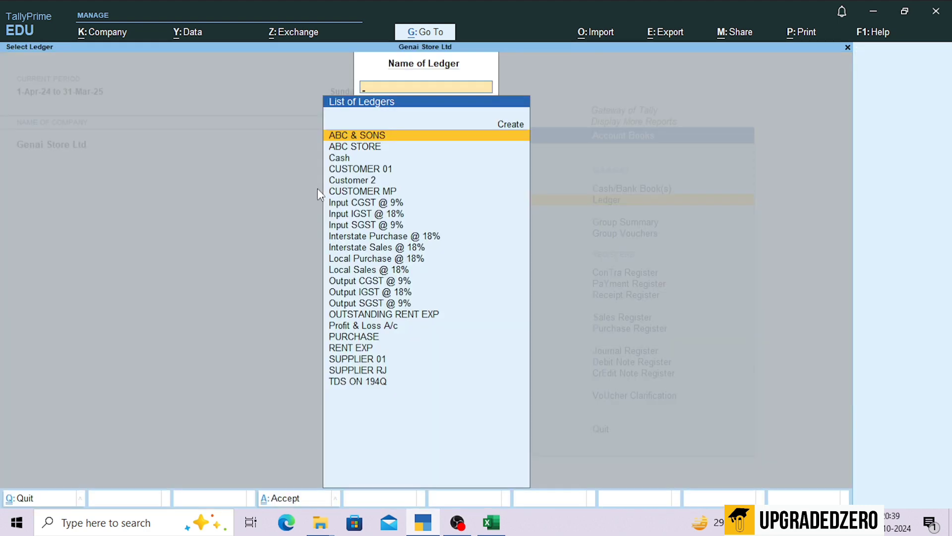
pyautogui.press('Down')
pyautogui.press('Return')
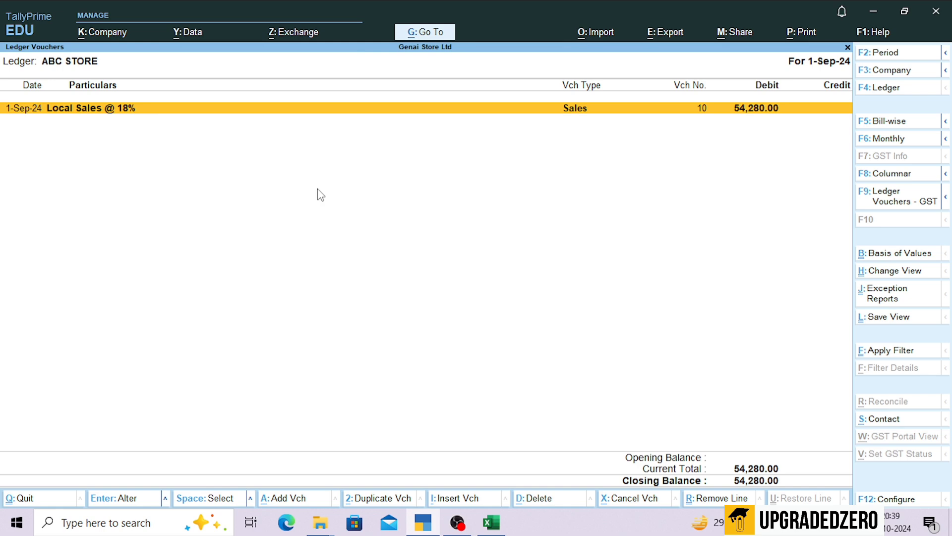
pyautogui.press('Escape')
pyautogui.press('Escape')
pyautogui.press('Escape')
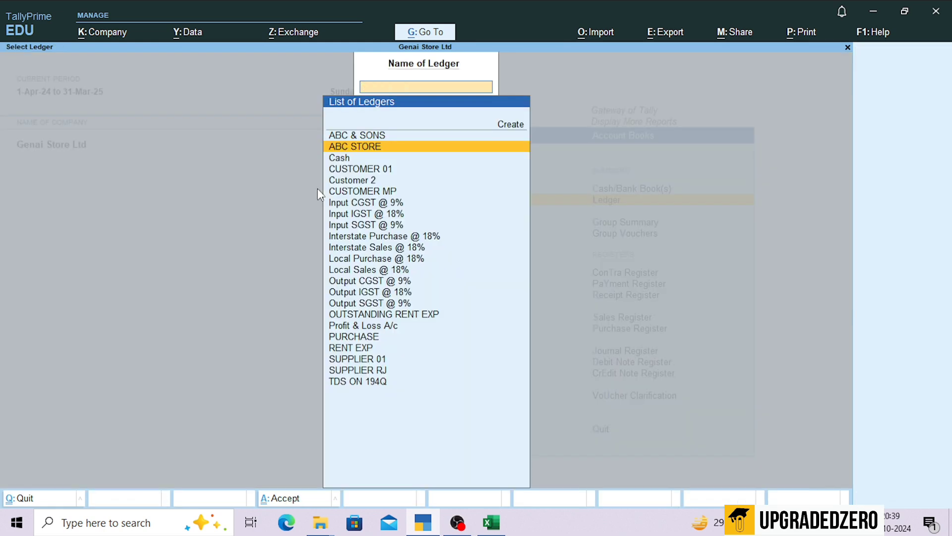
# Step: Review the godown report for WAREHOUS - A in the inventory books and close it
pyautogui.press('Down')
pyautogui.press('Down')
pyautogui.press('Down')
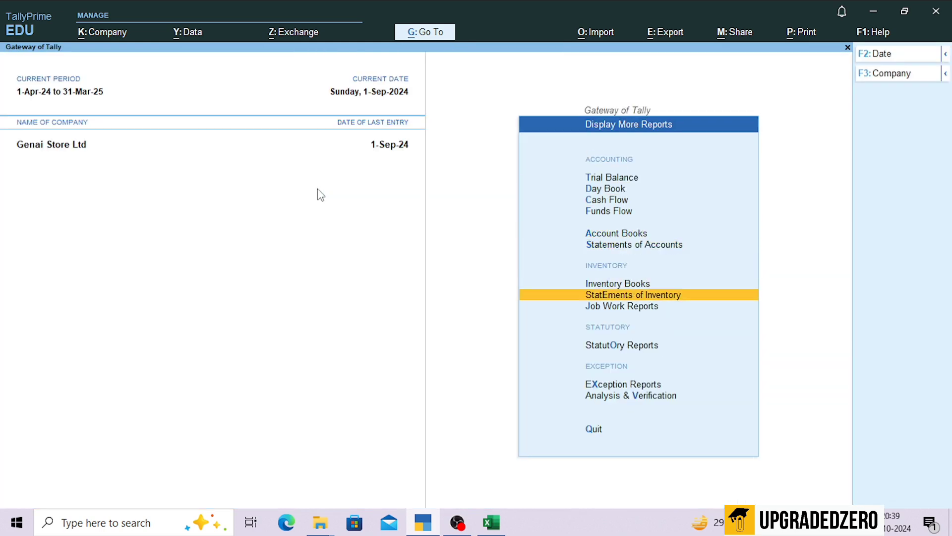
pyautogui.press('Up')
pyautogui.press('Return')
pyautogui.press('Down')
pyautogui.press('Return')
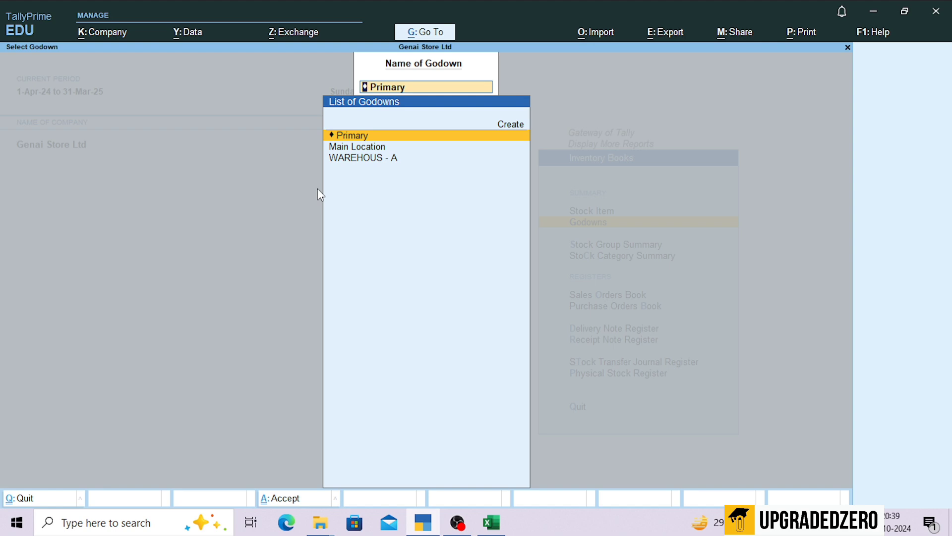
pyautogui.press('Down')
pyautogui.press('Down')
pyautogui.press('Return')
pyautogui.press('Escape')
pyautogui.press('Escape')
pyautogui.press('Escape')
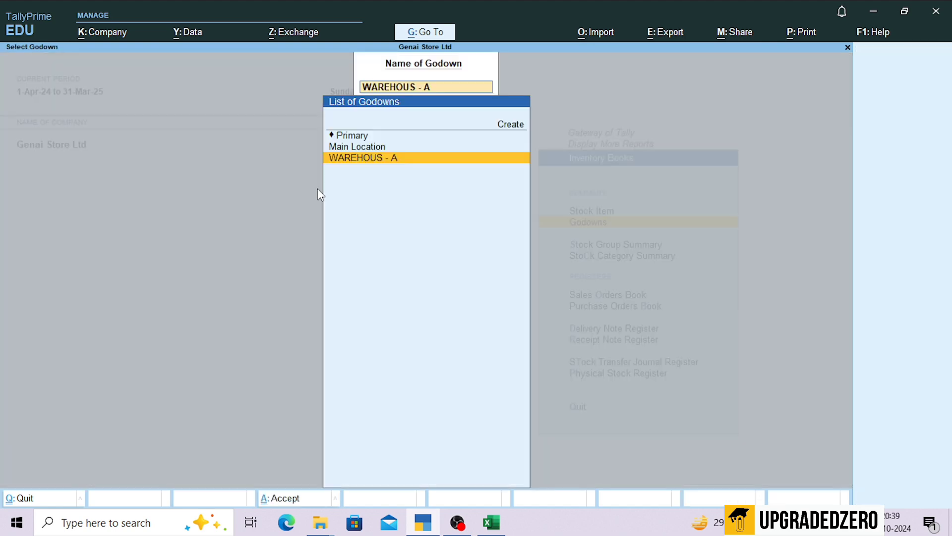
# Step: Examine the Assembled Computer stock in the Stock Group Summary for Primary, then return to the inventory books
pyautogui.press('Down')
pyautogui.press('Return')
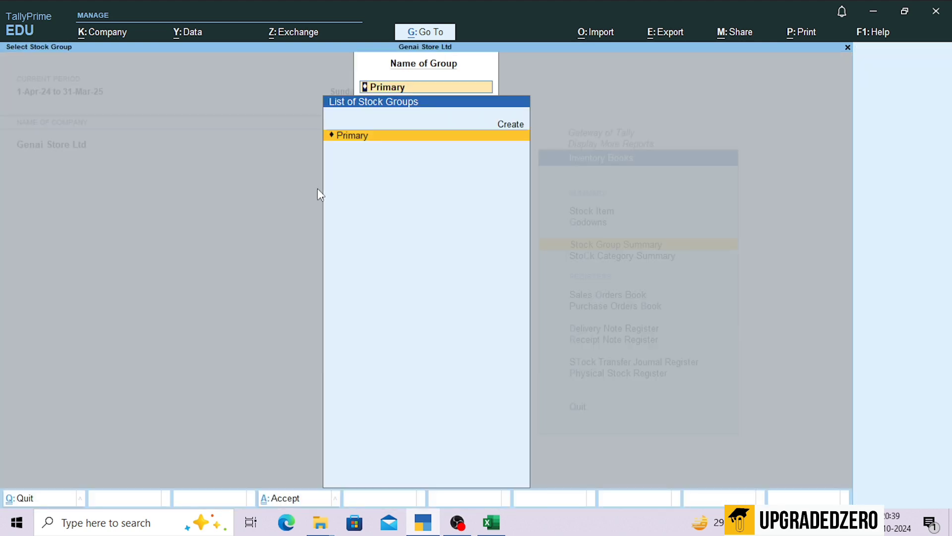
pyautogui.press('Return')
pyautogui.press('Down')
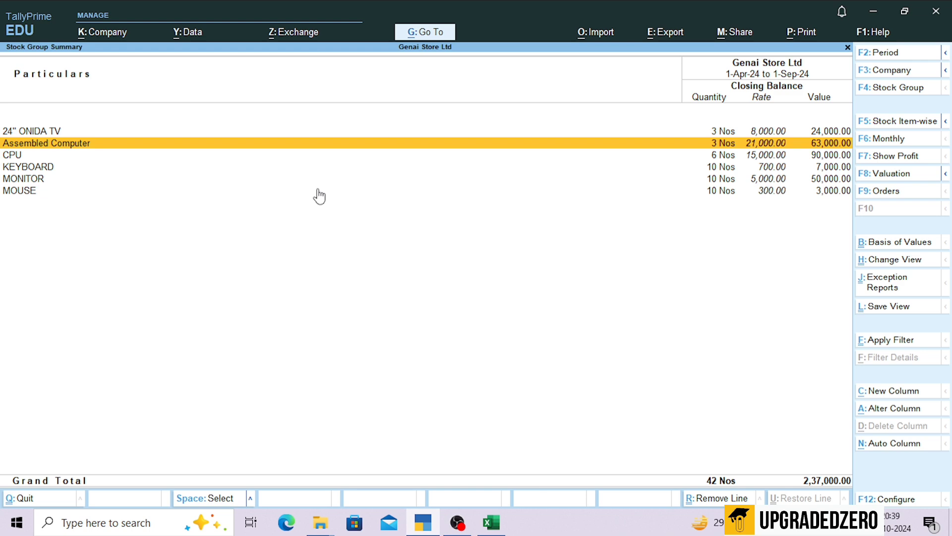
pyautogui.press('Escape')
pyautogui.press('Escape')
pyautogui.press('Escape')
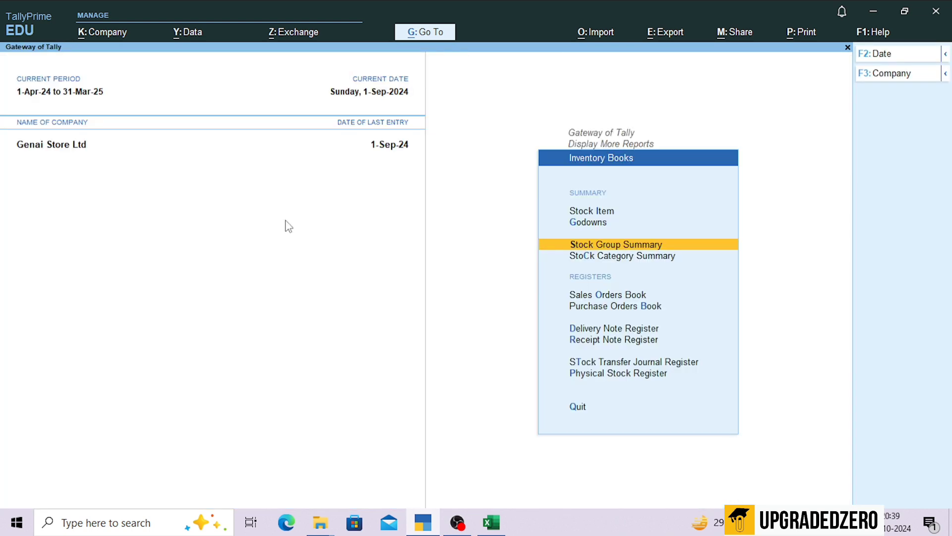
# Step: Switch to Excel to check the sales return details and quantity, then return to TallyPrime
pyautogui.hotkey('alt', 'Tab')
pyautogui.moveTo(53, 279); pyautogui.dragTo(149, 389)
pyautogui.click(217, 375)
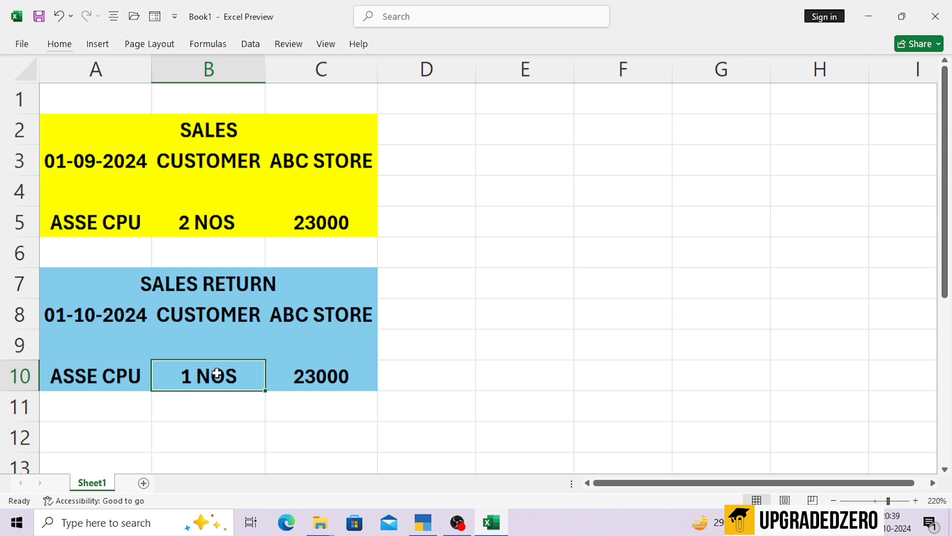
pyautogui.hotkey('alt', 'Tab')
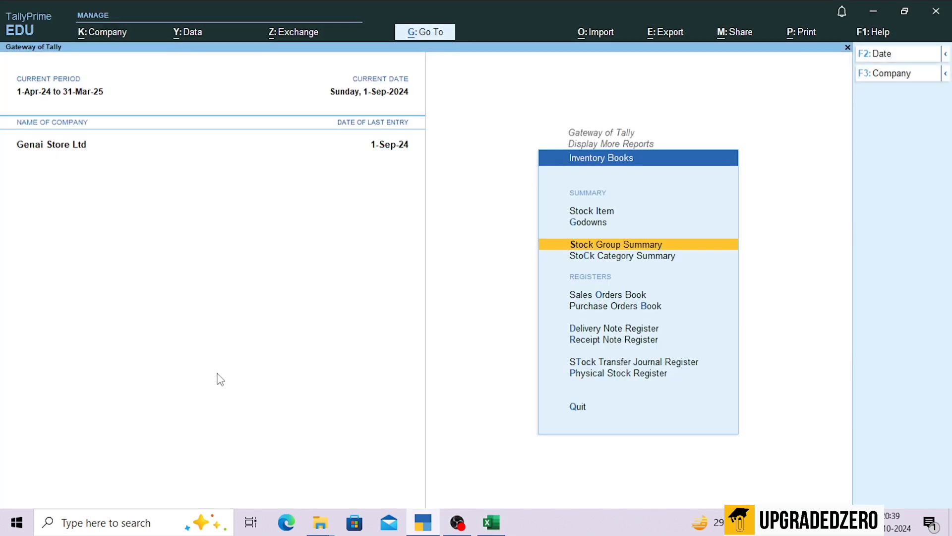
# Step: Set the current date to 1-Oct-24 and start a Credit Note voucher
pyautogui.press('F2')
pyautogui.write('1-10')
pyautogui.press('Return')
pyautogui.press('Escape')
pyautogui.press('Escape')
pyautogui.press('v')
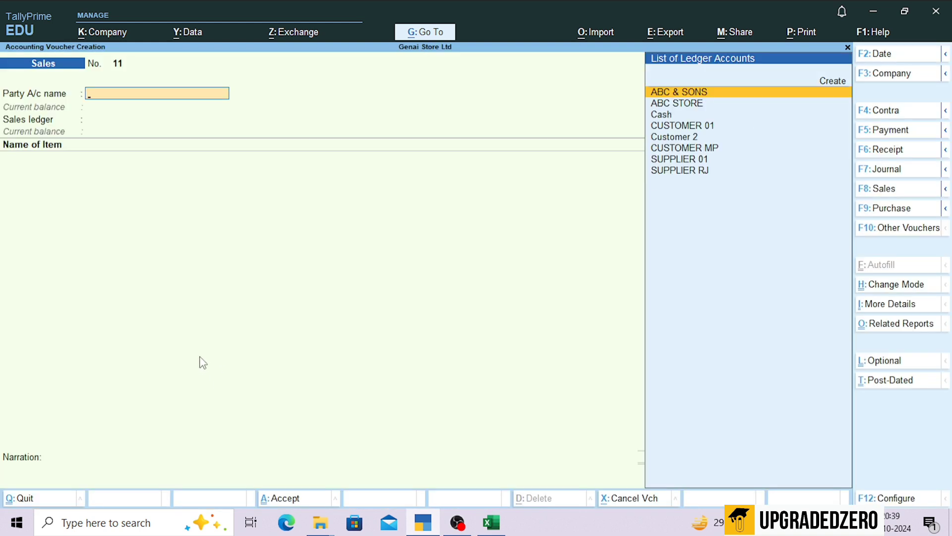
pyautogui.click(946, 149)
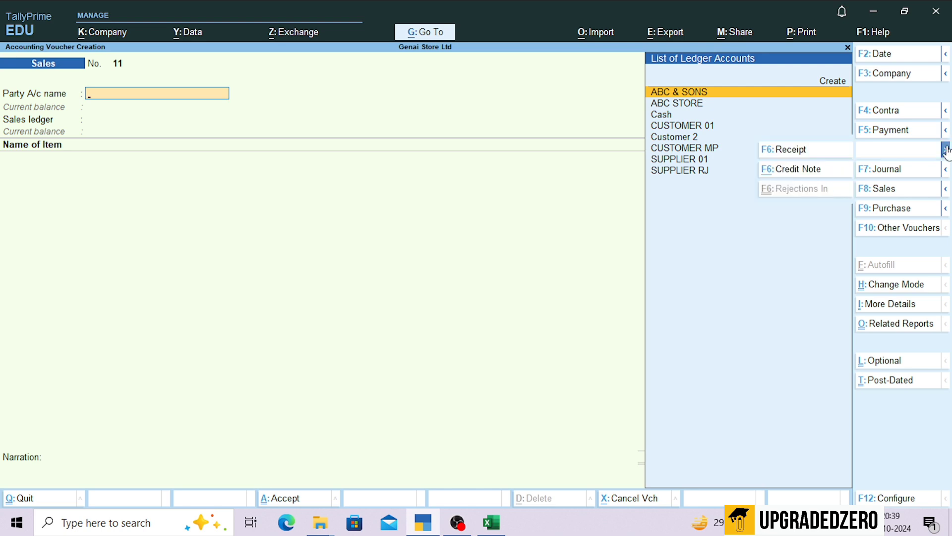
pyautogui.click(811, 179)
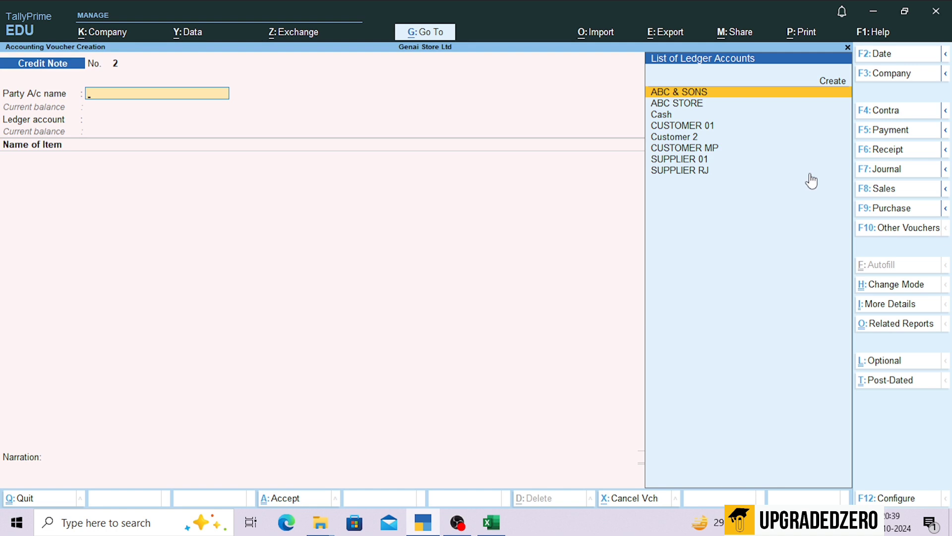
# Step: Choose ABC STORE as the party, set the tracking number to Not Applicable, and leave the dispatch details blank
pyautogui.press('Down')
pyautogui.press('Return')
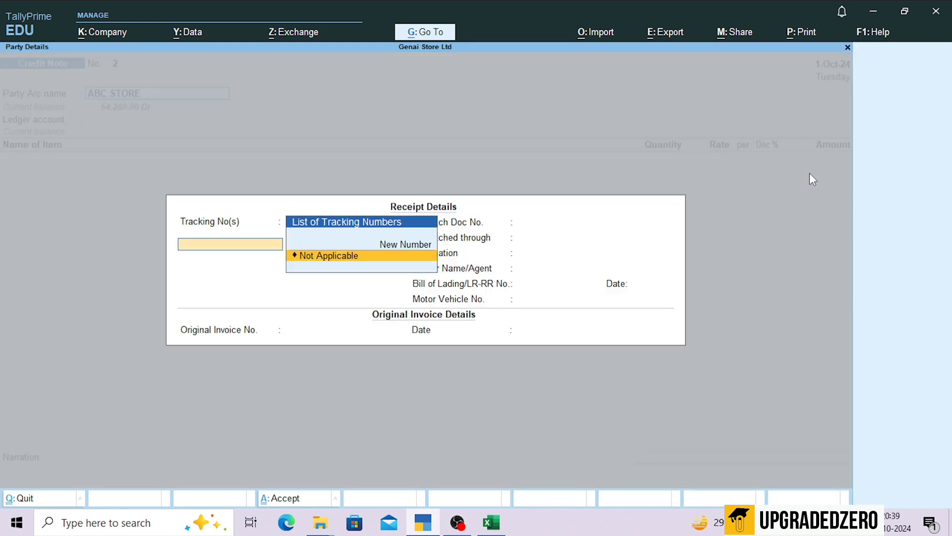
pyautogui.press('Return')
pyautogui.press('Return')
pyautogui.press('Return')
pyautogui.press('Return')
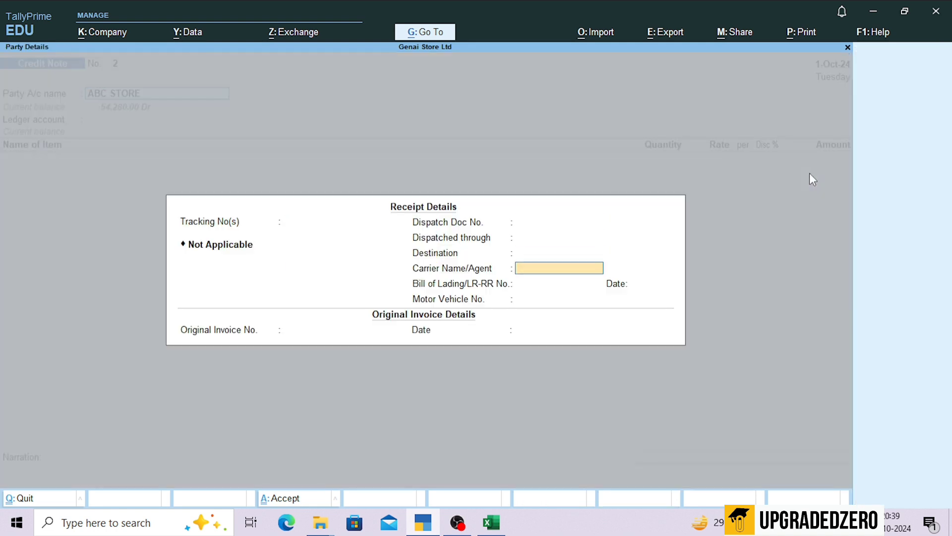
pyautogui.press('Return')
pyautogui.press('Return')
pyautogui.press('Return')
pyautogui.press('Return')
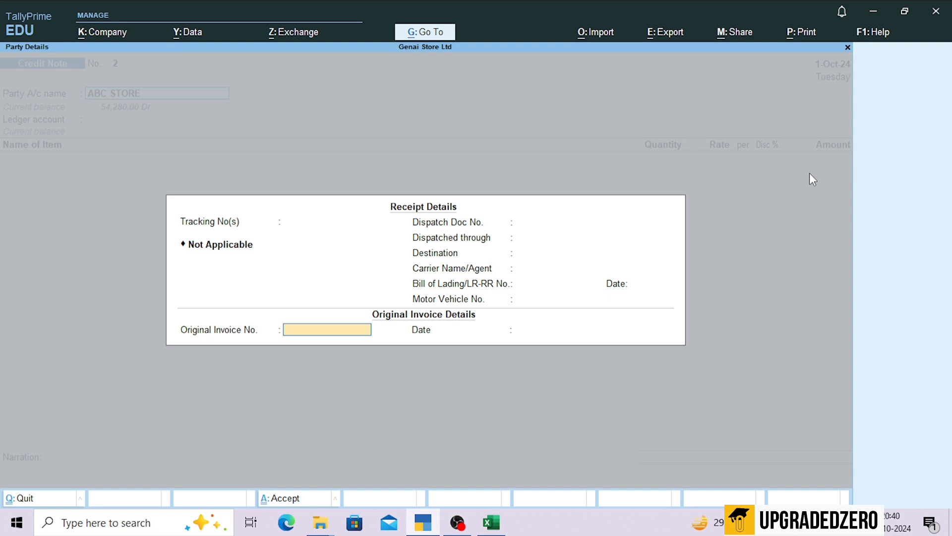
# Step: Enter original invoice number 10 dated 1/9 and accept the party details
pyautogui.write('10')
pyautogui.press('Return')
pyautogui.write('1/9')
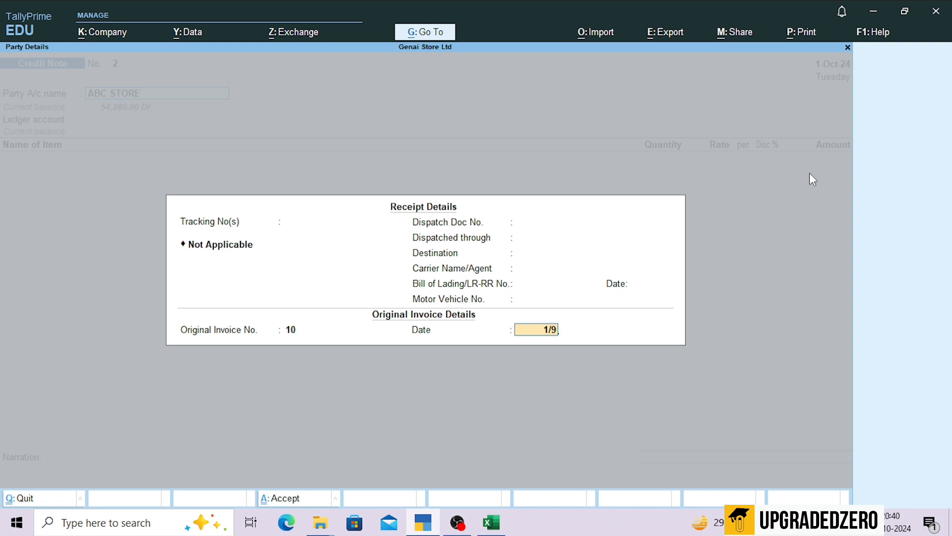
pyautogui.press('Return')
pyautogui.hotkey('ctrl', 'a')
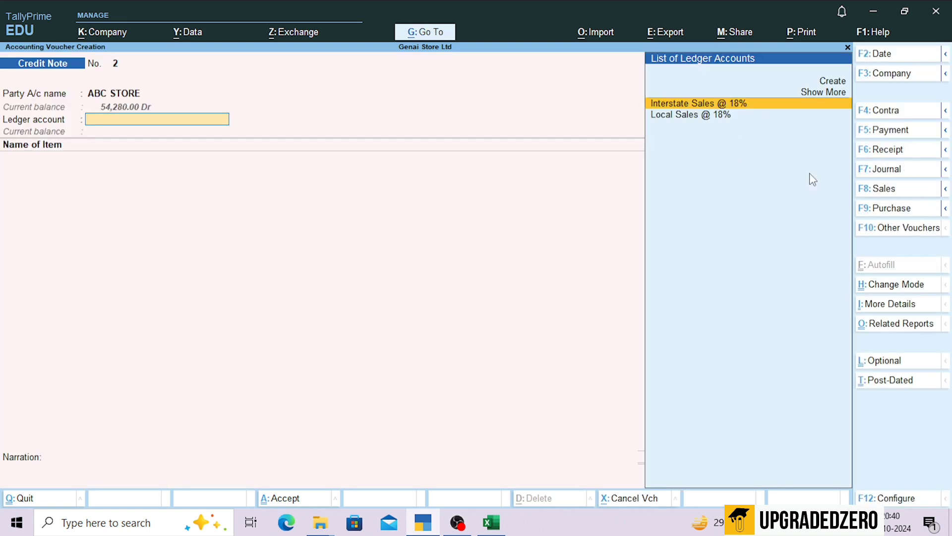
# Step: Select Local Sales @ 18% as the ledger account and Assembled Computer as the returned item
pyautogui.press('Down')
pyautogui.press('Return')
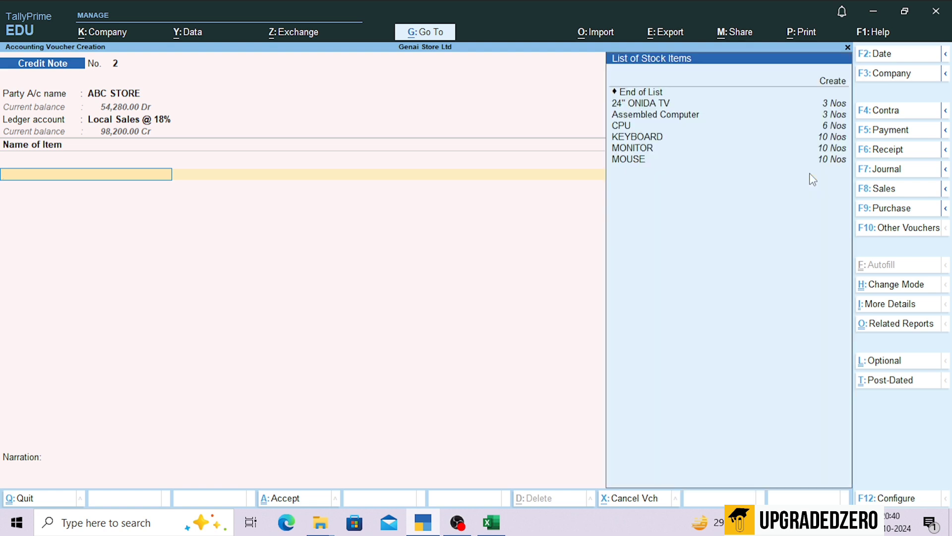
pyautogui.press('Down')
pyautogui.press('Down')
pyautogui.press('Down')
pyautogui.press('Return')
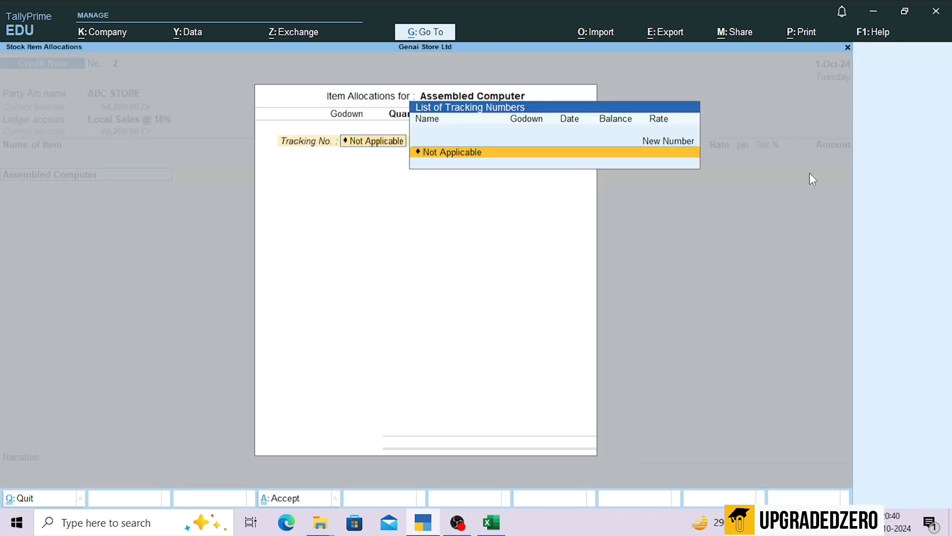
# Step: Allocate 1 Nos at 23,000.00 to godown WAREHOUS - A without tracking or order numbers, and end the item list
pyautogui.press('Return')
pyautogui.press('Down')
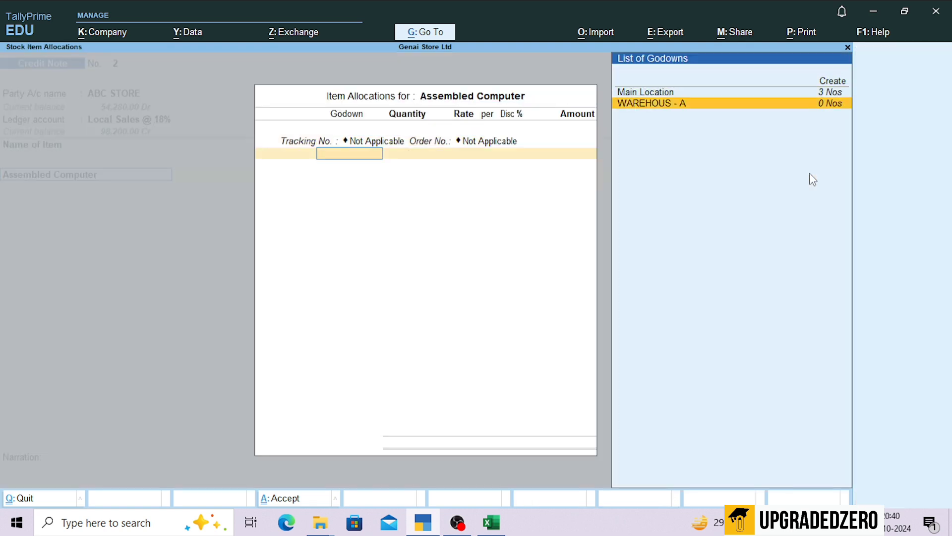
pyautogui.press('Return')
pyautogui.write('1')
pyautogui.press('Return')
pyautogui.press('Return')
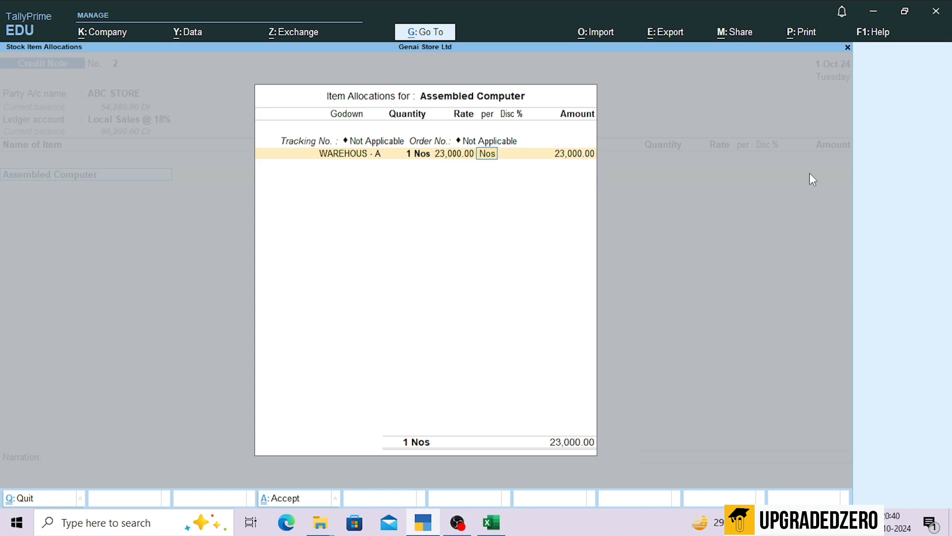
pyautogui.press('Return')
pyautogui.press('Return')
pyautogui.press('Return')
pyautogui.press('Return')
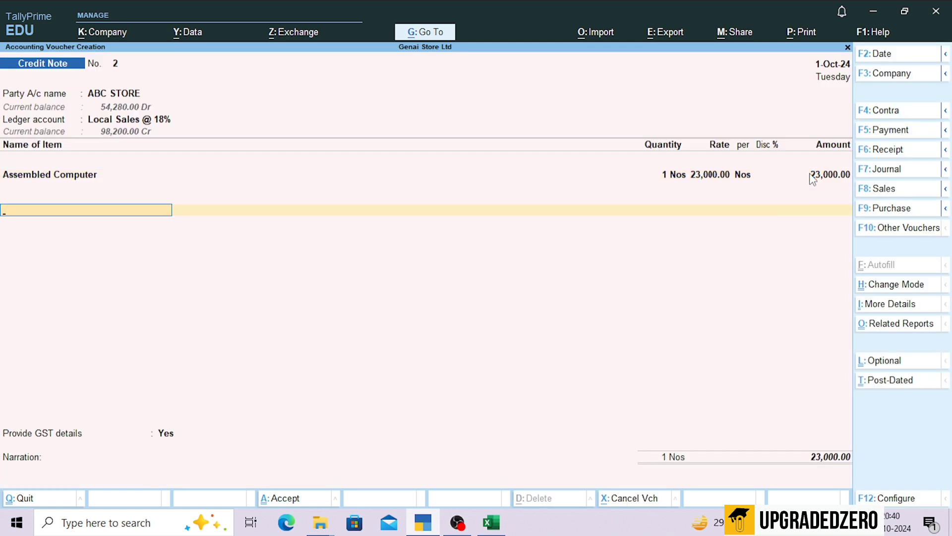
# Step: Add the Output CGST @ 9% and Output SGST @ 9% ledgers to the credit note
pyautogui.write('CGS')
pyautogui.press('Down')
pyautogui.press('Return')
pyautogui.write('SGS')
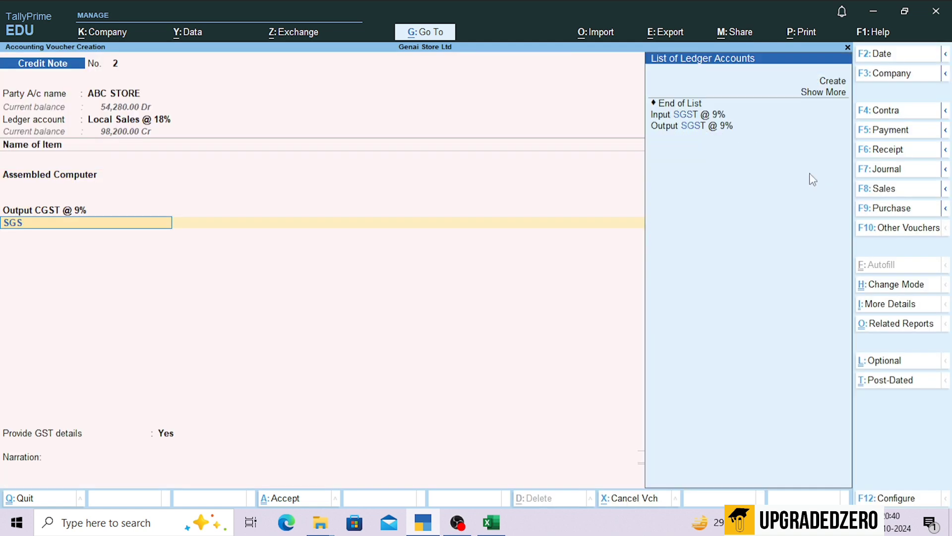
pyautogui.press('Down')
pyautogui.press('Down')
pyautogui.press('Return')
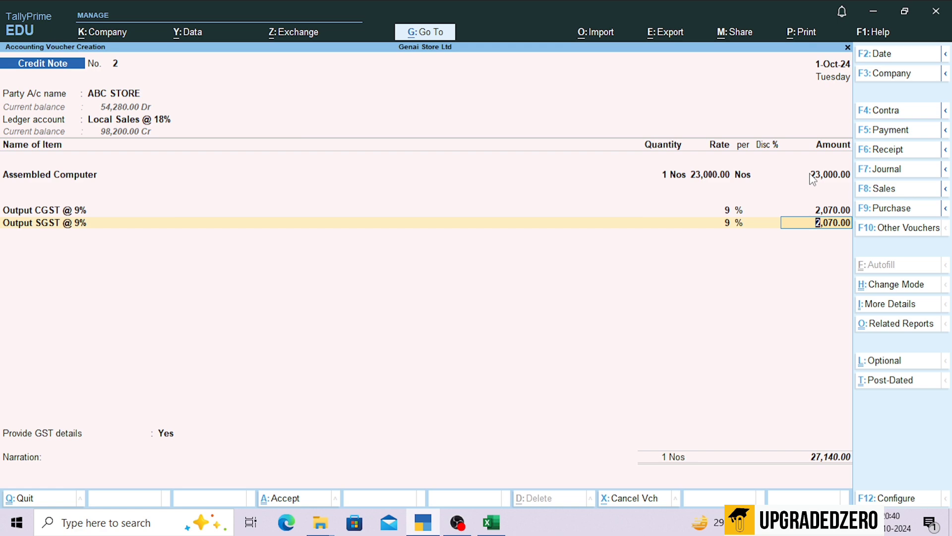
pyautogui.press('Return')
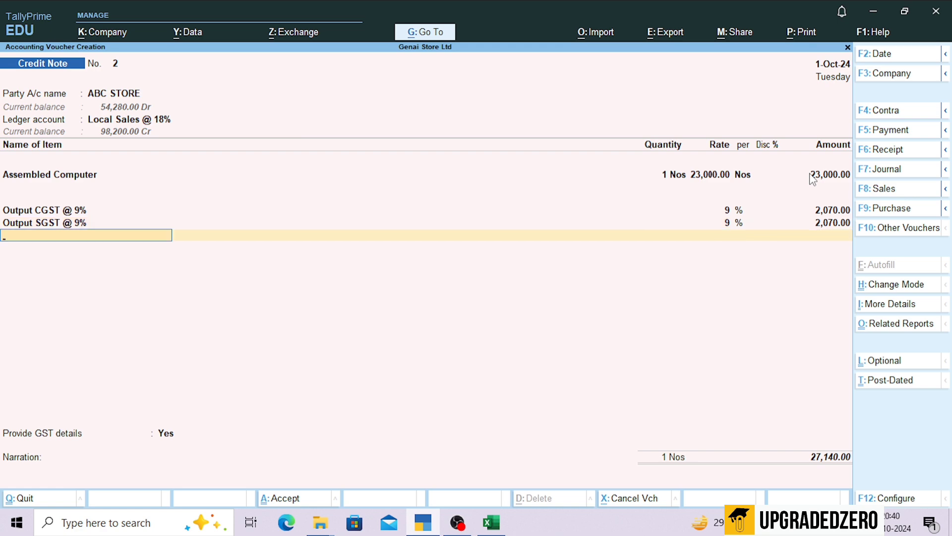
# Step: Finish the tax ledger list and set Provide GST details to No
pyautogui.press('Return')
pyautogui.press('n')
pyautogui.press('Return')
pyautogui.press('Return')
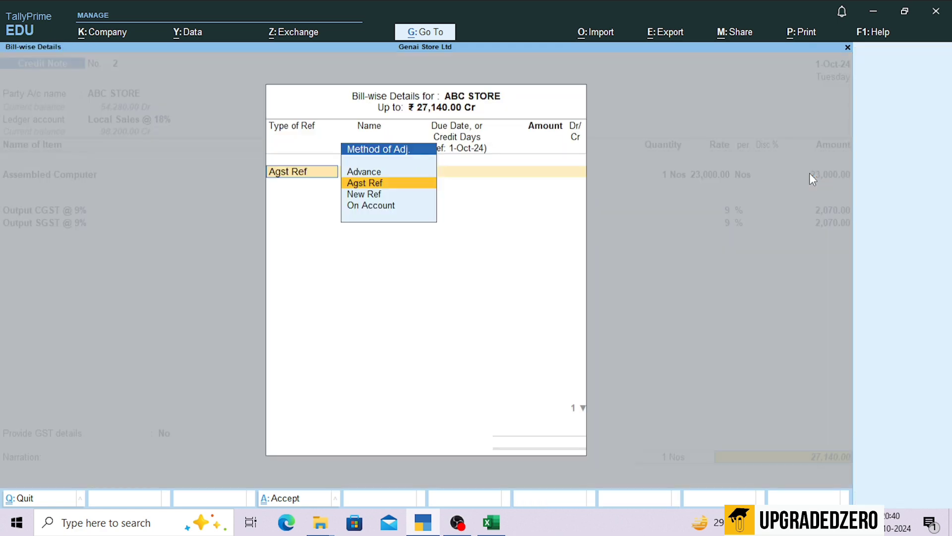
# Step: Allocate the full 27,140.00 credit as Agst Ref to ABC STORE's pending bill 10
pyautogui.press('Return')
pyautogui.press('Escape')
pyautogui.press('Return')
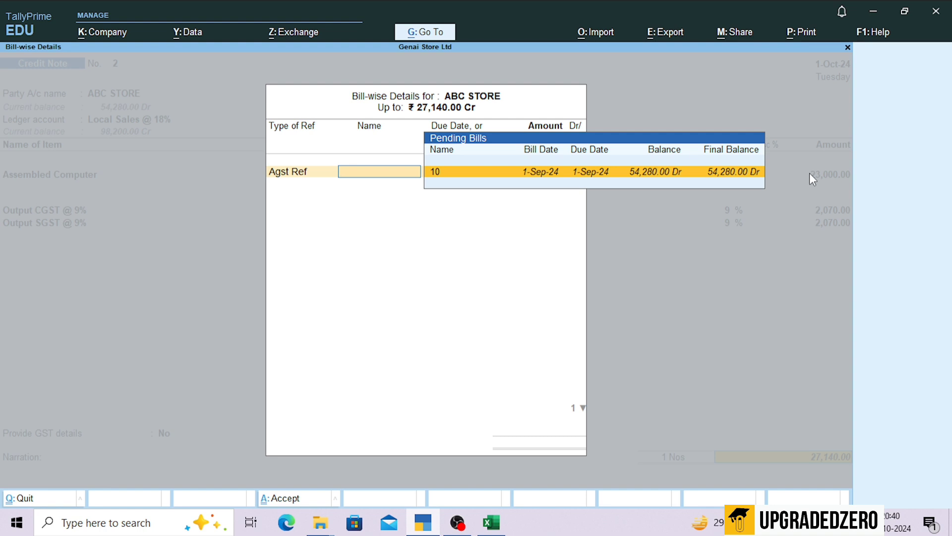
pyautogui.press('Return')
pyautogui.press('Return')
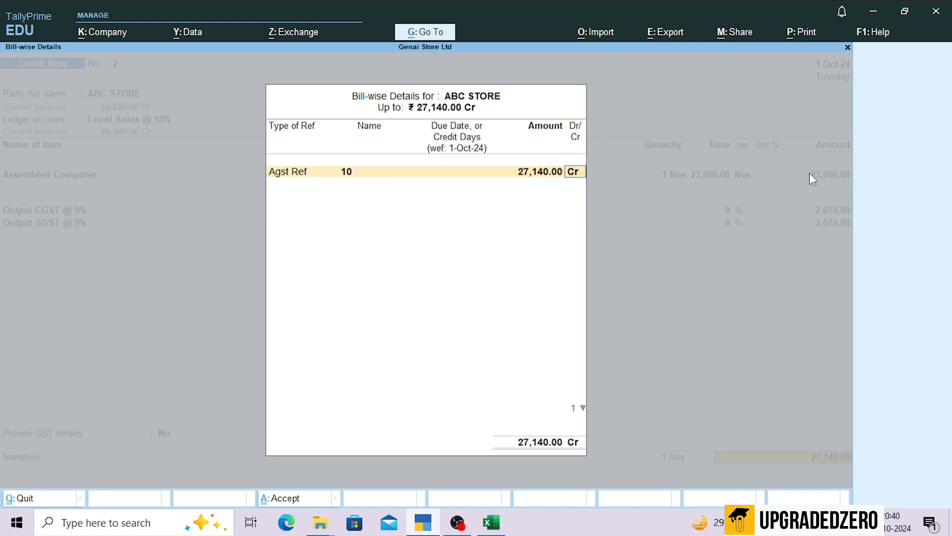
pyautogui.press('Return')
# Step: Leave the narration blank, save the credit note, and exit voucher creation
pyautogui.press('Return')
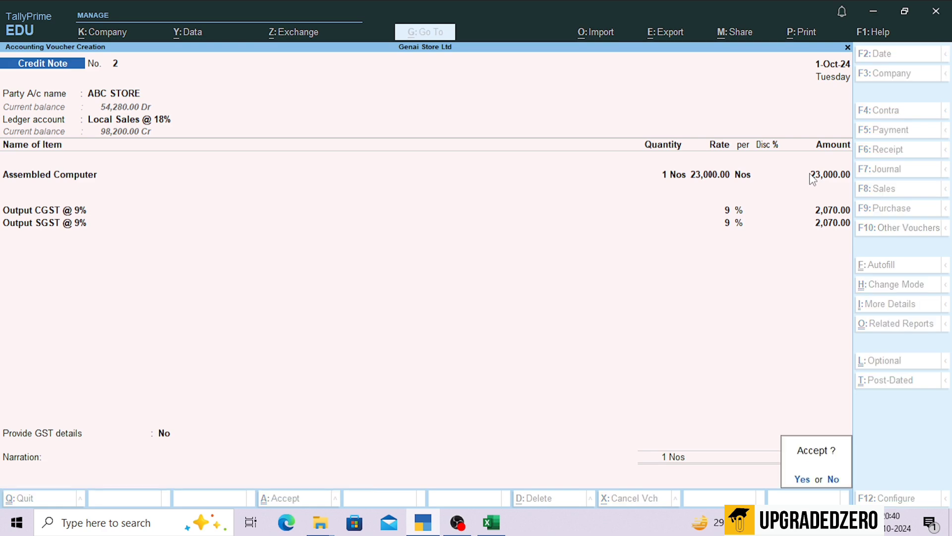
pyautogui.press('Return')
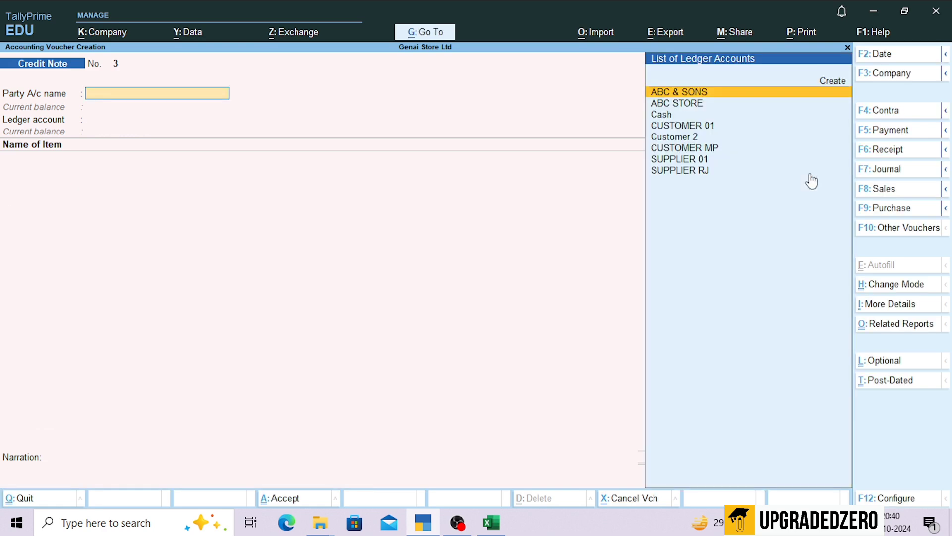
pyautogui.press('Escape')
pyautogui.press('Return')
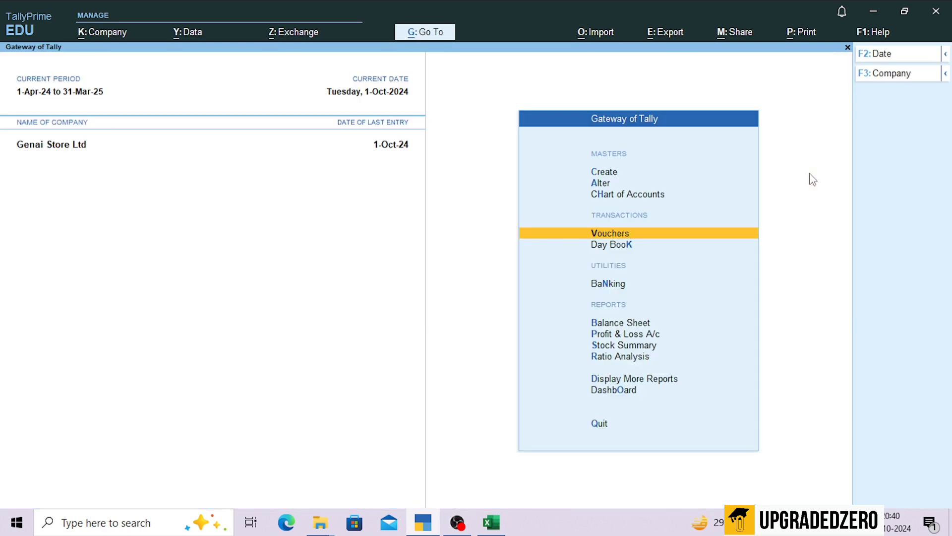
# Step: Check the Assembled Computer closing balance in the inventory books' Stock Group Summary, and return to the Gateway of Tally
pyautogui.press('d')
pyautogui.press('Down')
pyautogui.press('Down')
pyautogui.press('Down')
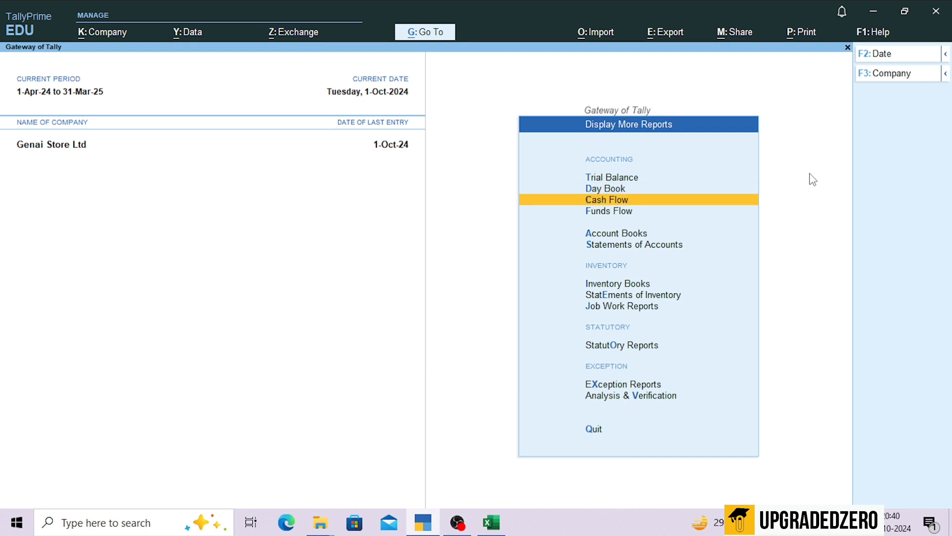
pyautogui.press('i')
pyautogui.press('Down')
pyautogui.press('Down')
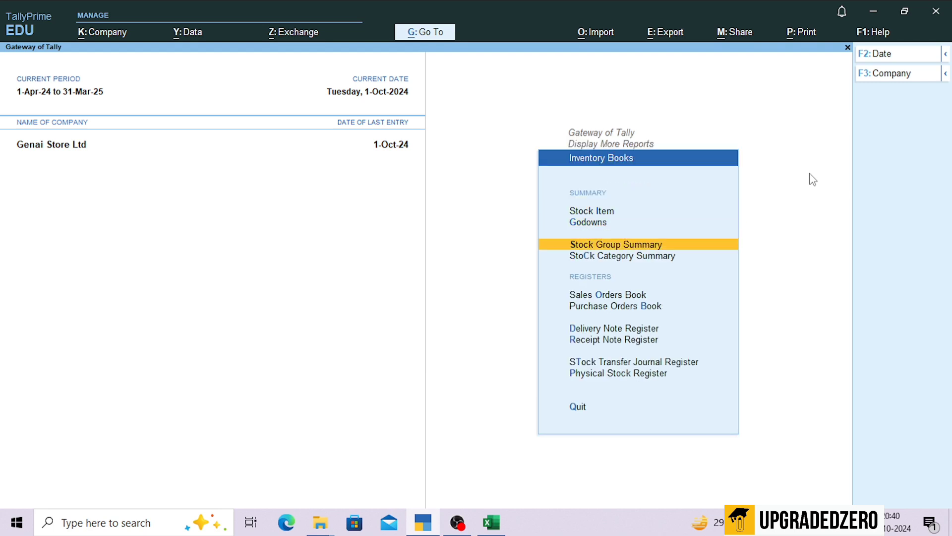
pyautogui.press('Return')
pyautogui.press('Return')
pyautogui.press('Down')
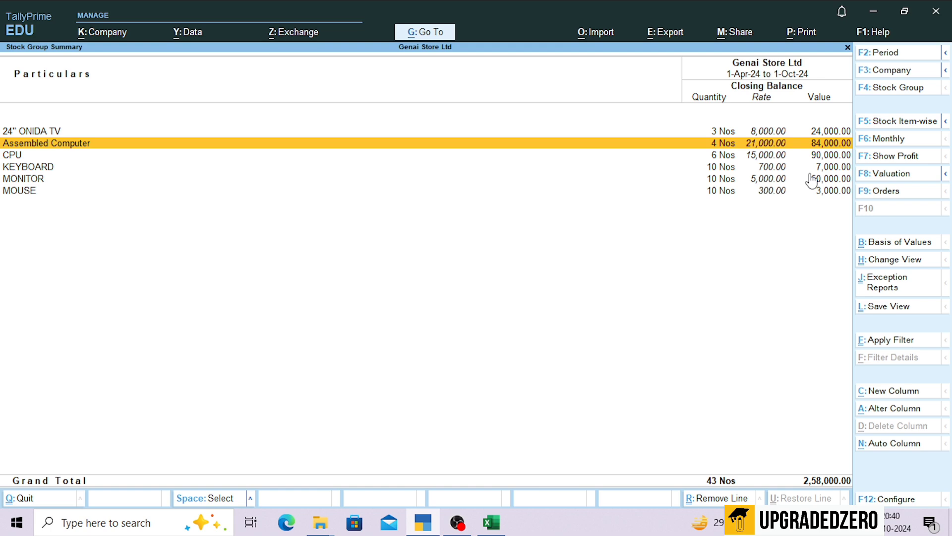
pyautogui.press('Escape')
pyautogui.press('Escape')
pyautogui.press('Escape')
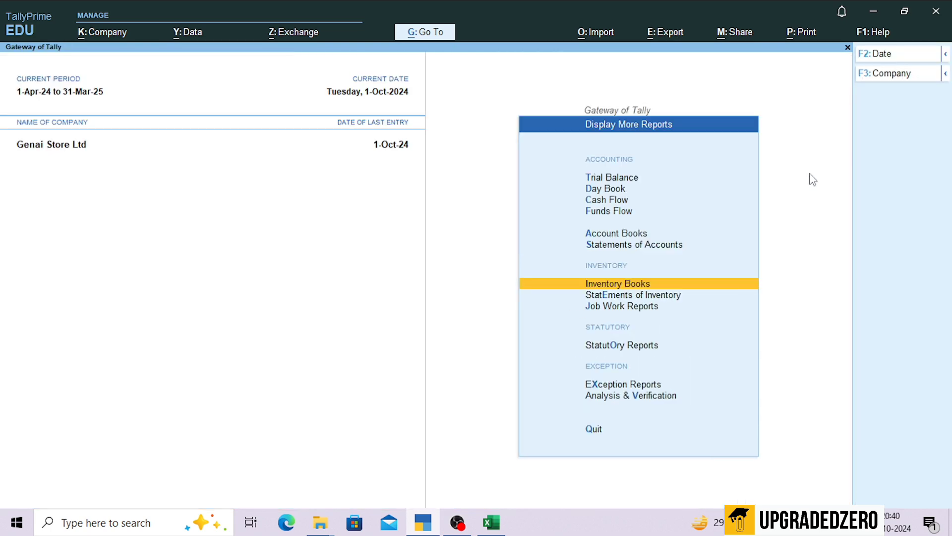
pyautogui.press('Escape')
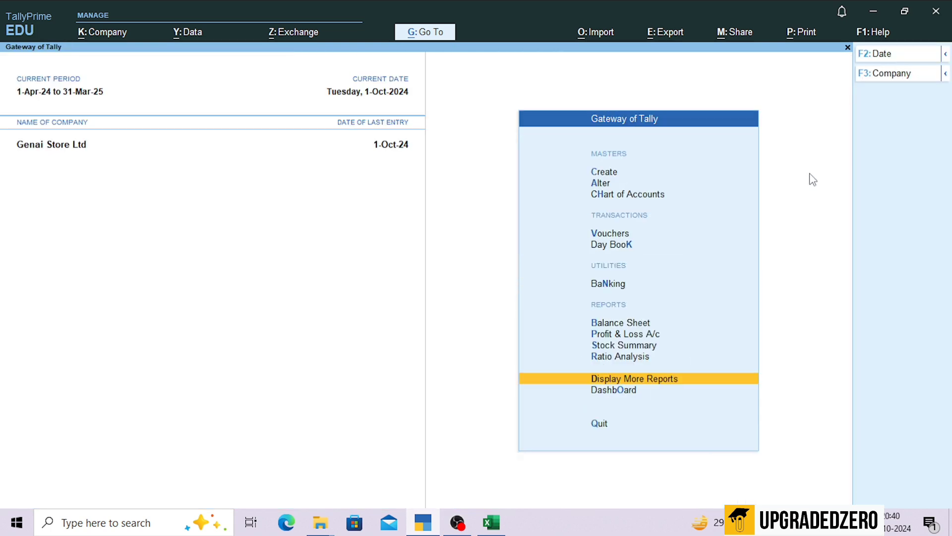
# Step: Display the ledger vouchers of ABC STORE from the account books
pyautogui.press('Return')
pyautogui.press('Return')
pyautogui.press('Down')
pyautogui.press('Return')
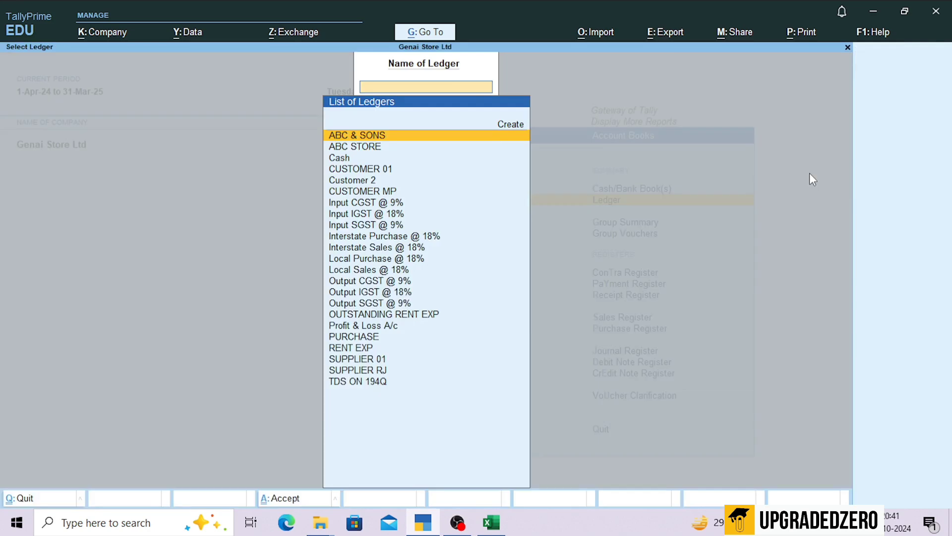
pyautogui.press('Down')
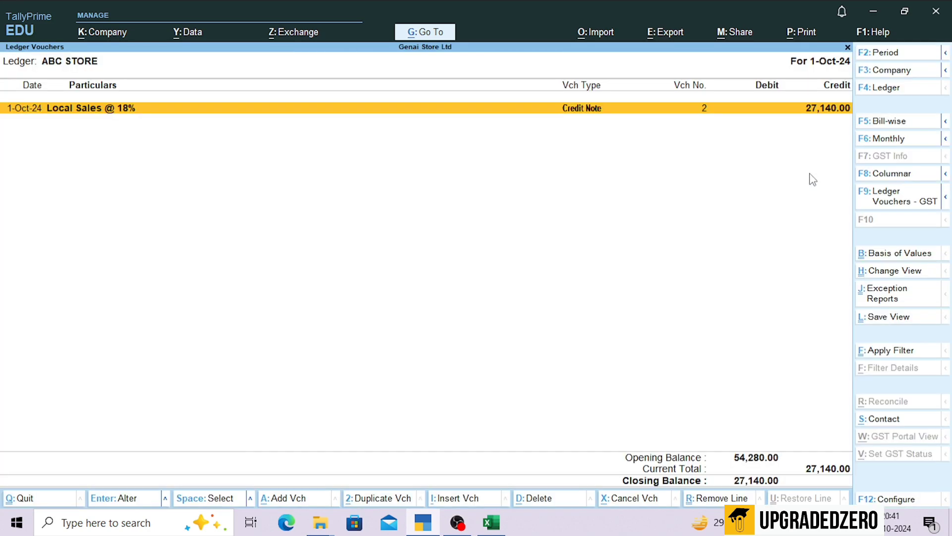
# Step: Set the ledger report period to 1-Sep-24 to 1-Oct-24 and select the credit note entry
pyautogui.press('F2')
pyautogui.write('1-9')
pyautogui.press('Return')
pyautogui.press('Return')
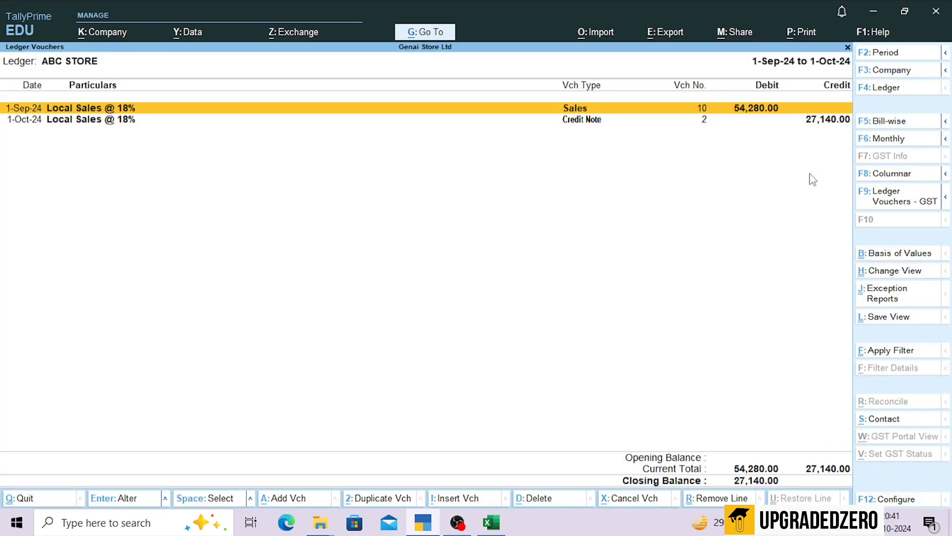
pyautogui.press('Down')
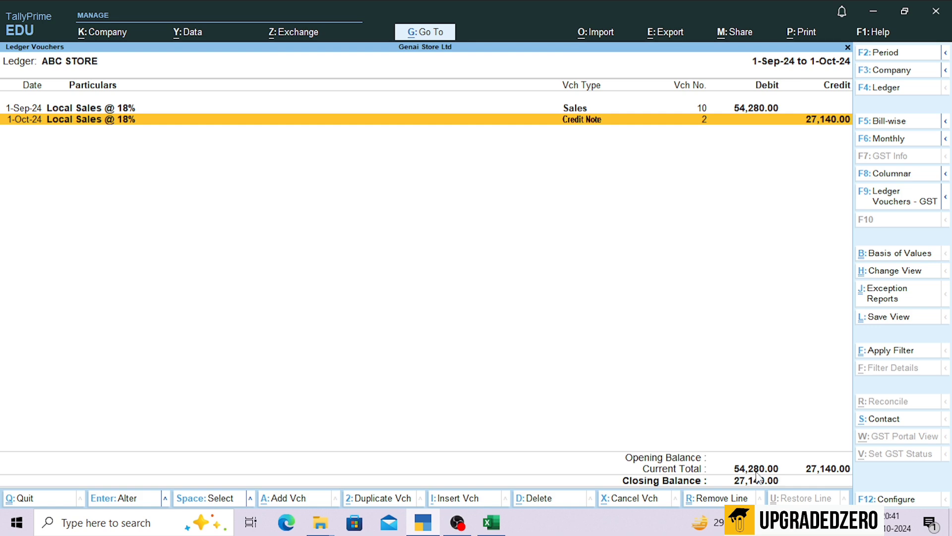
# Step: Expand the details of both the credit note and the sales voucher in ABC STORE's ledger
pyautogui.hotkey('shift', 'Return')
pyautogui.press('Up')
pyautogui.hotkey('shift', 'Return')
# Step: Examine the sales, CGST, SGST and bill reference lines of both ABC STORE vouchers, and return to the ledger list
pyautogui.press('Down')
pyautogui.press('Down')
pyautogui.press('Down')
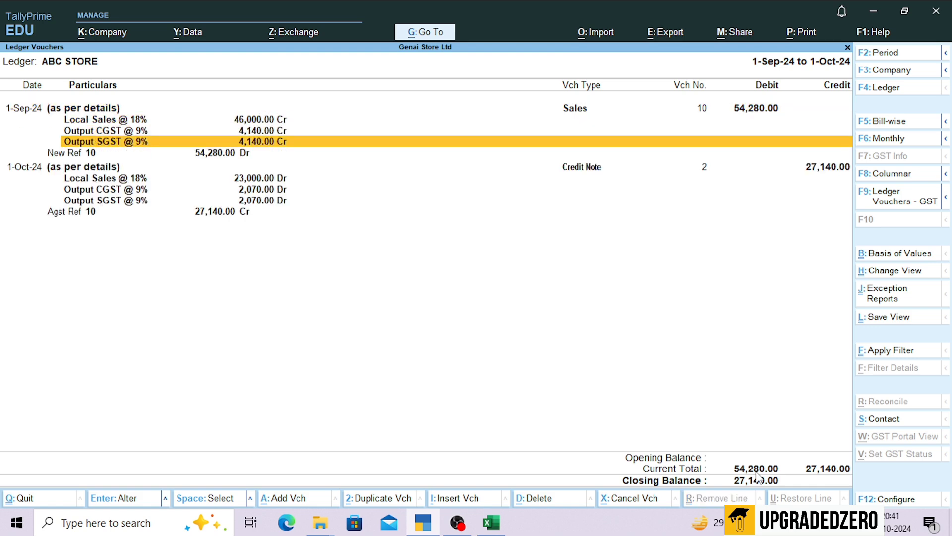
pyautogui.press('Down')
pyautogui.press('Up')
pyautogui.press('Down')
pyautogui.press('Down')
pyautogui.press('Down')
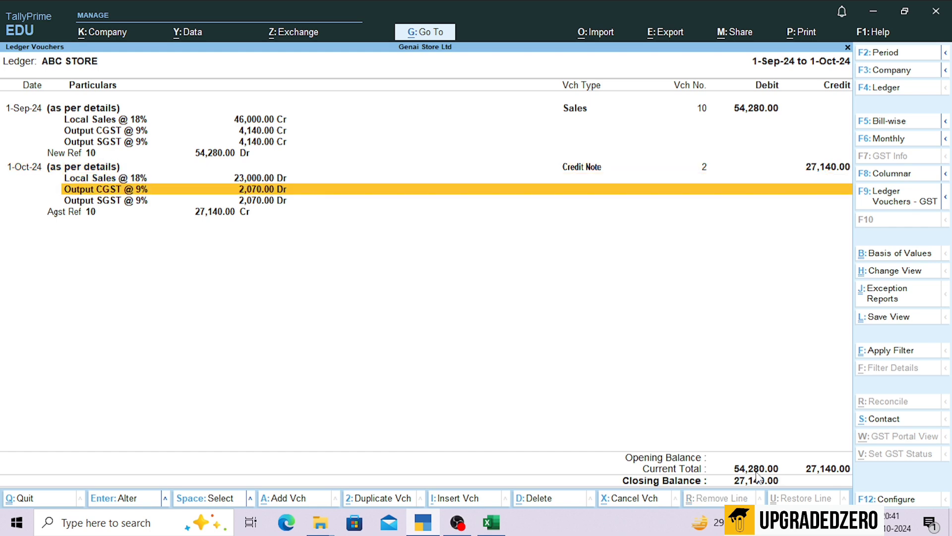
pyautogui.press('Down')
pyautogui.press('Down')
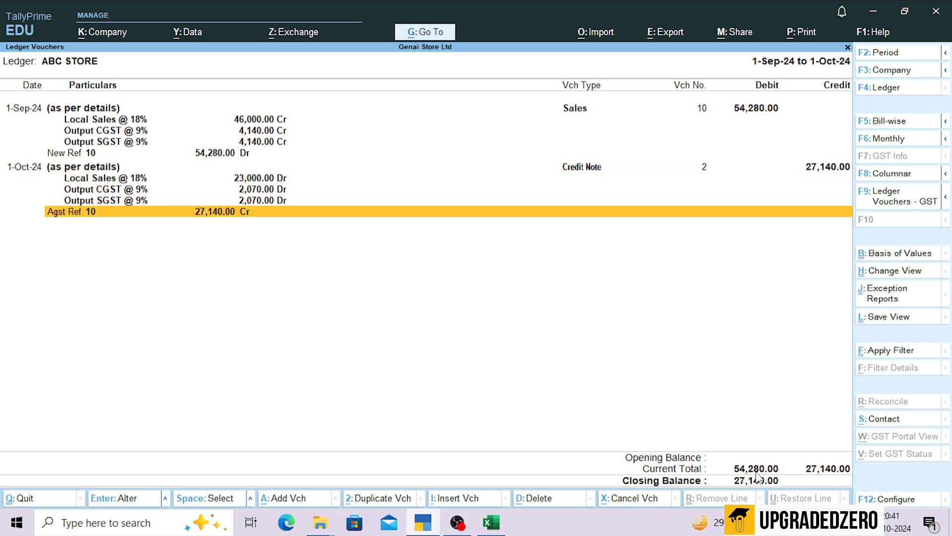
pyautogui.press('Up')
pyautogui.press('Up')
pyautogui.press('Up')
pyautogui.press('Up')
pyautogui.press('Up')
pyautogui.press('Down')
pyautogui.press('Down')
pyautogui.press('Down')
pyautogui.press('Down')
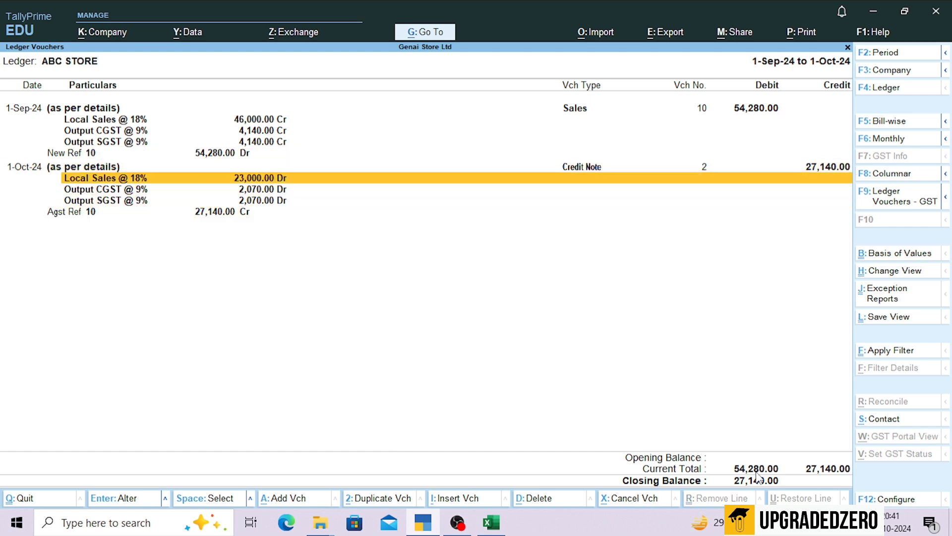
pyautogui.press('Down')
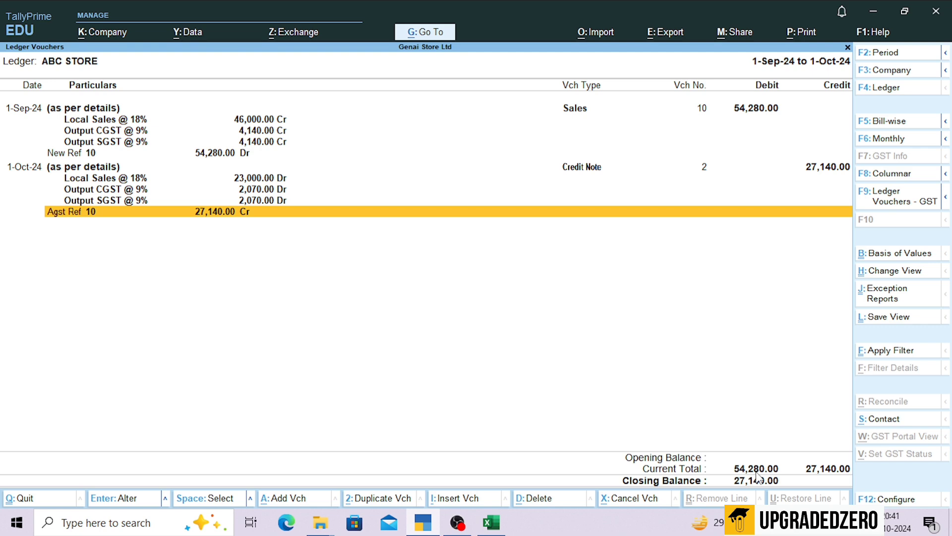
pyautogui.press('Escape')
pyautogui.press('Escape')
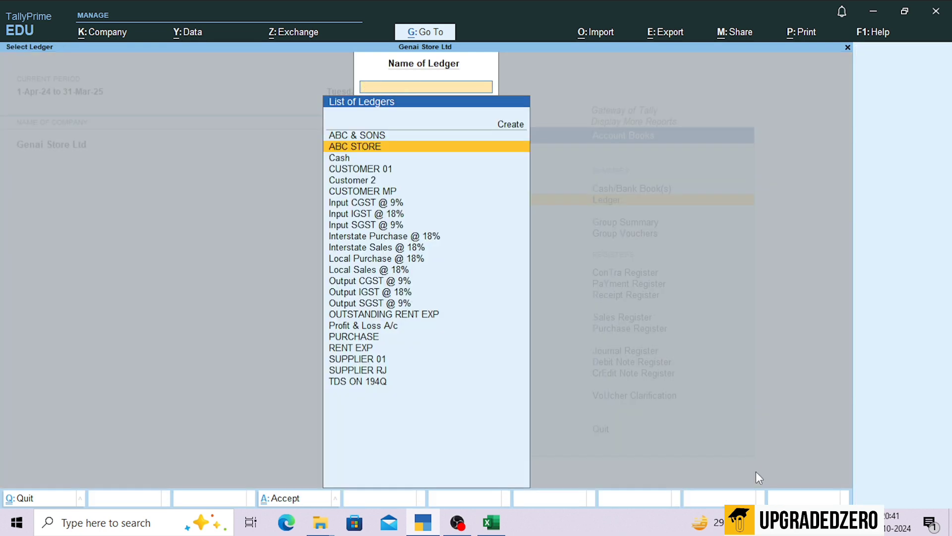